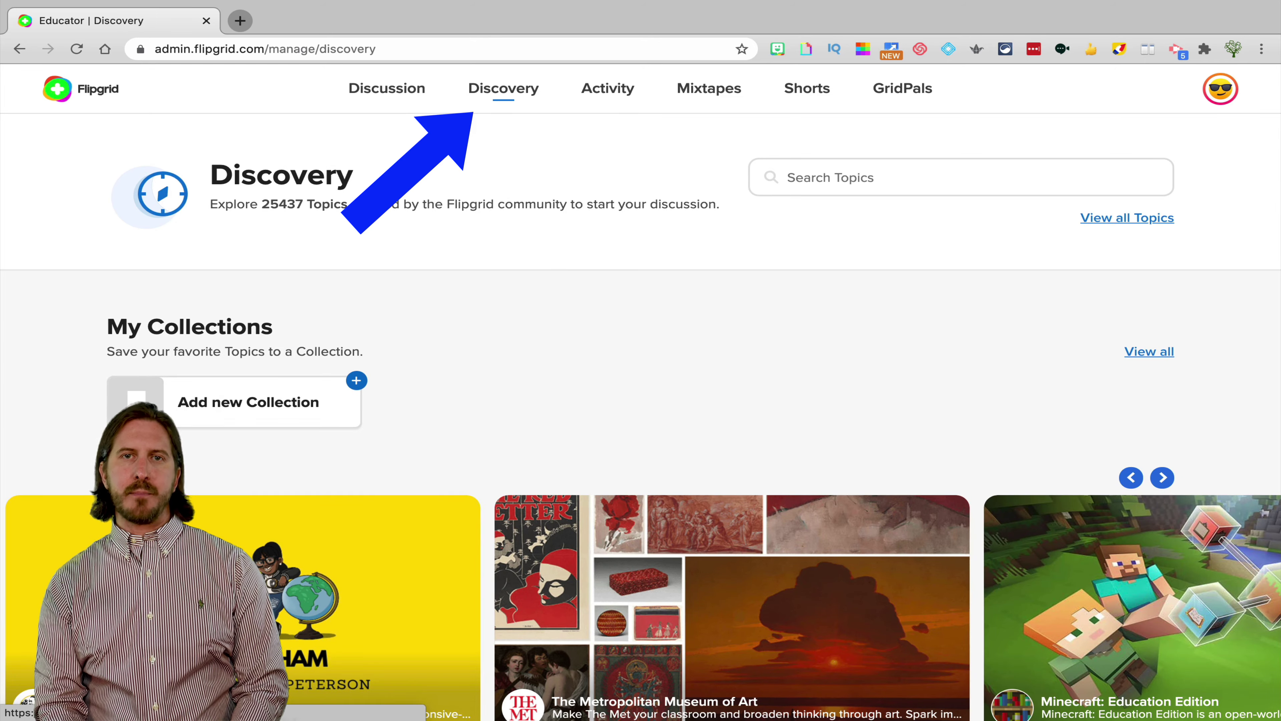
# - Scroll down Discovery and open the Minecraft: Education Edition partner page to read its description
pyautogui.scroll(-3, 641, 393)
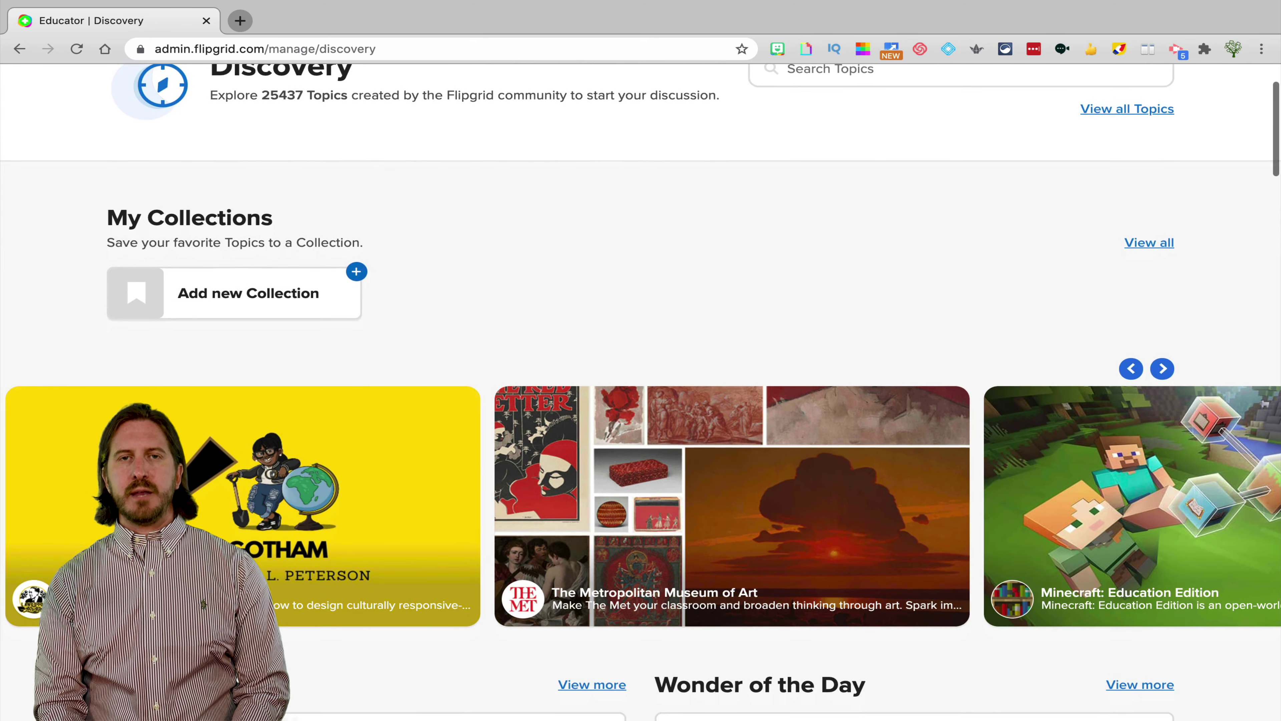
pyautogui.scroll(-3, 641, 393)
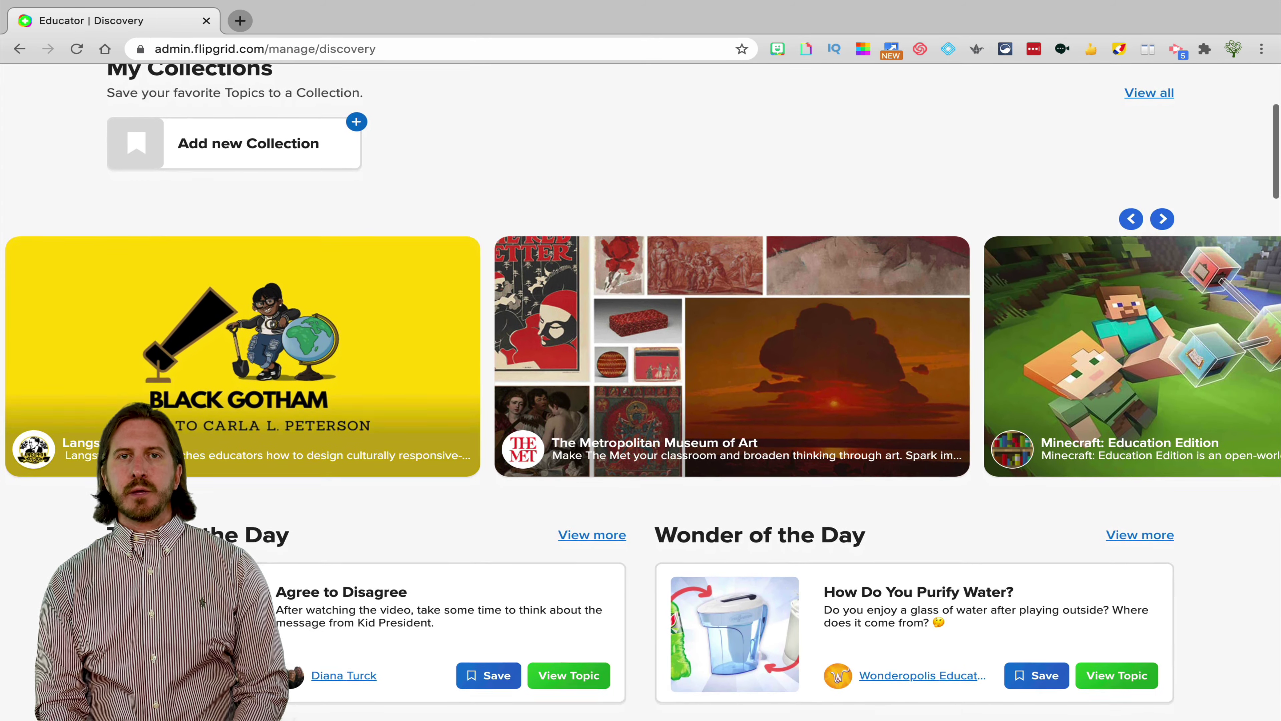
pyautogui.scroll(-2, 640, 392)
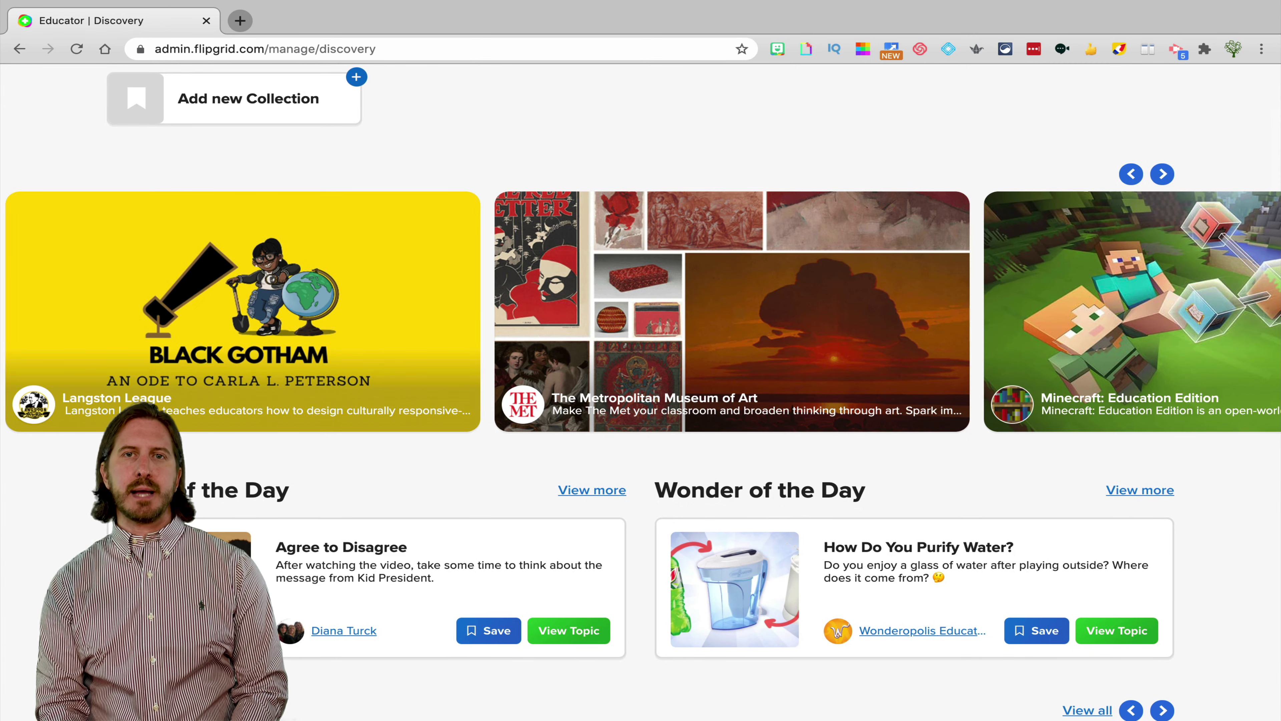
pyautogui.click(1090, 277)
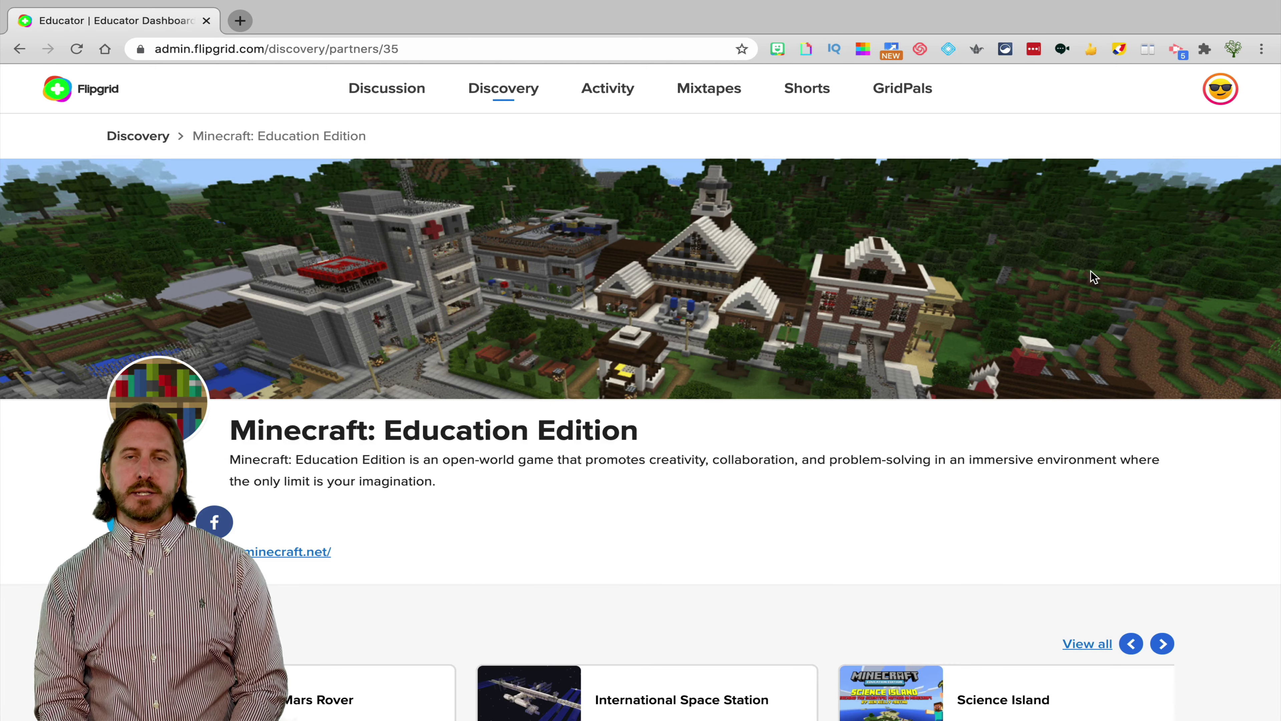
pyautogui.scroll(-1, 1234, 290)
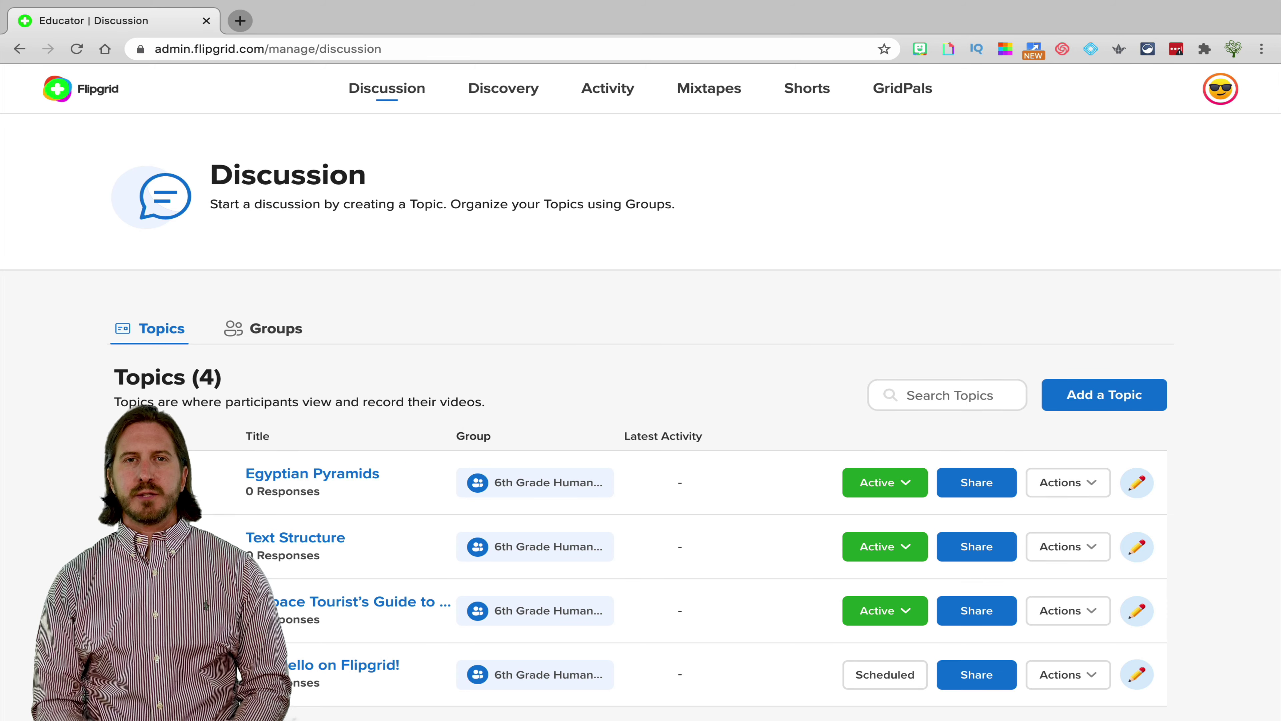
# - Scroll down the Discussion page to view the empty Groups (0) list
pyautogui.scroll(-1, 640, 384)
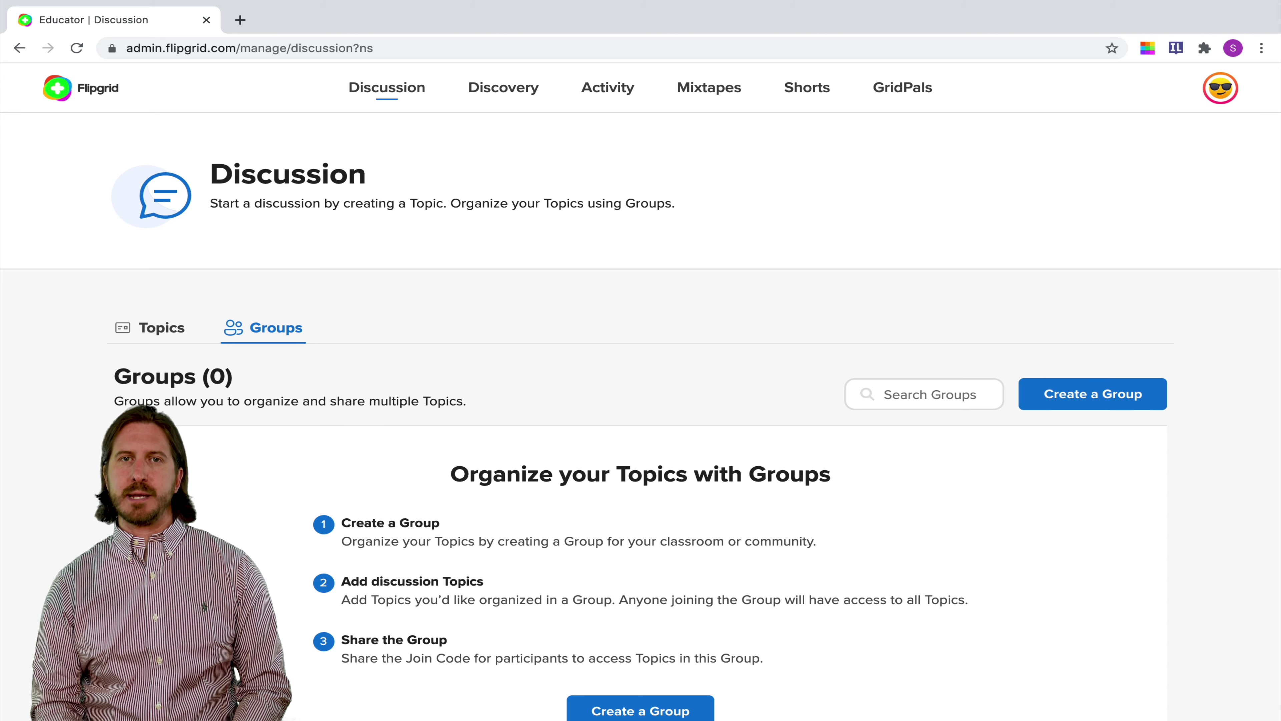
# - Start a new topic from the Topics list titled 'Demo Group Assignment'
pyautogui.click(150, 329)
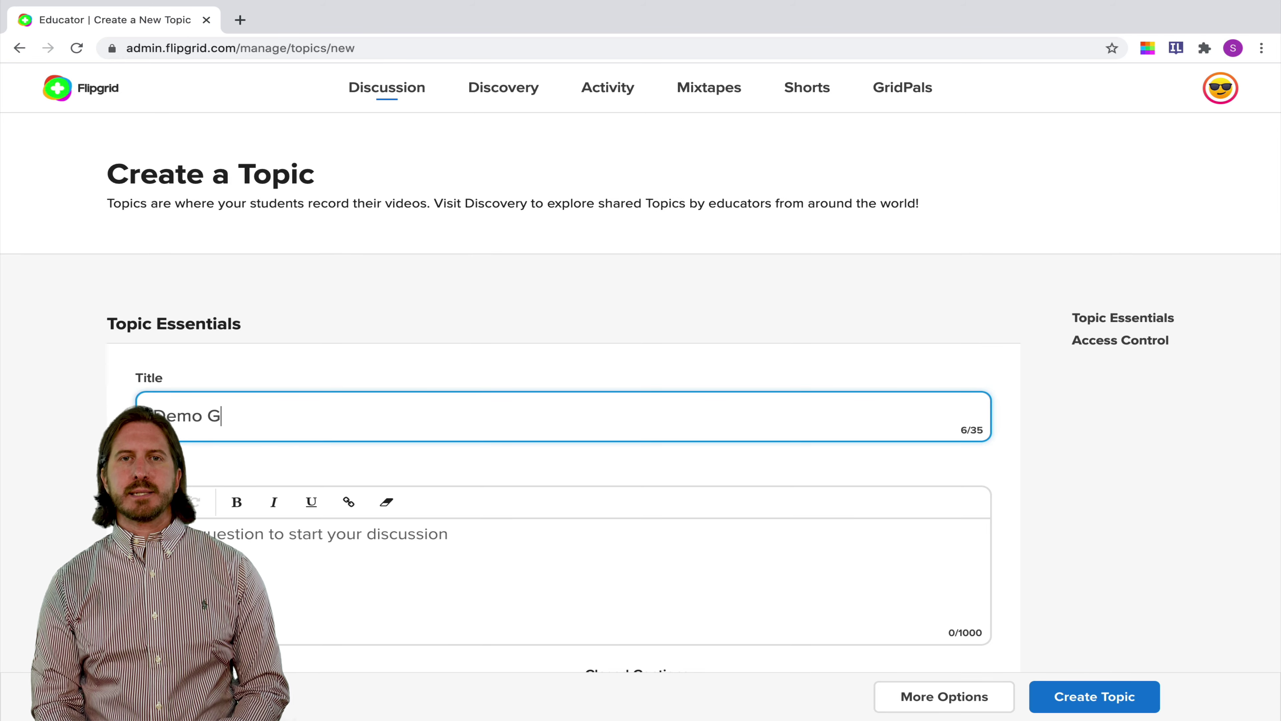
pyautogui.write('roup ')
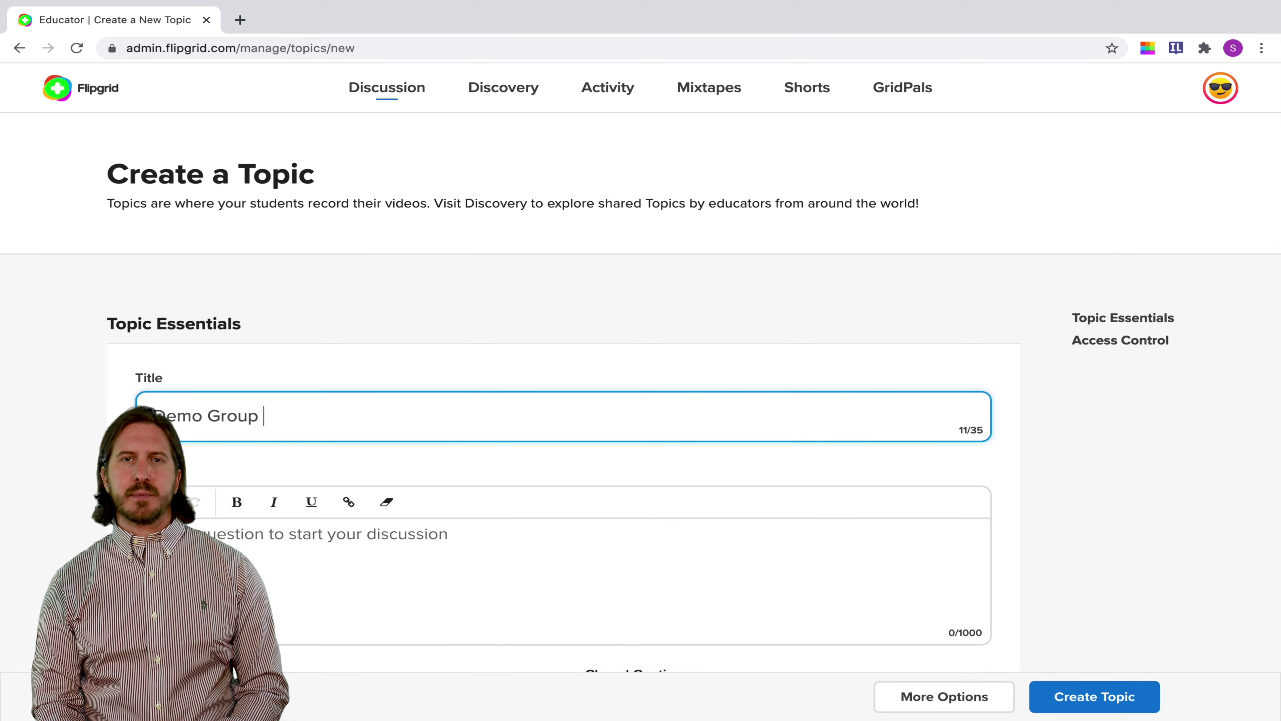
pyautogui.write('Assignment')
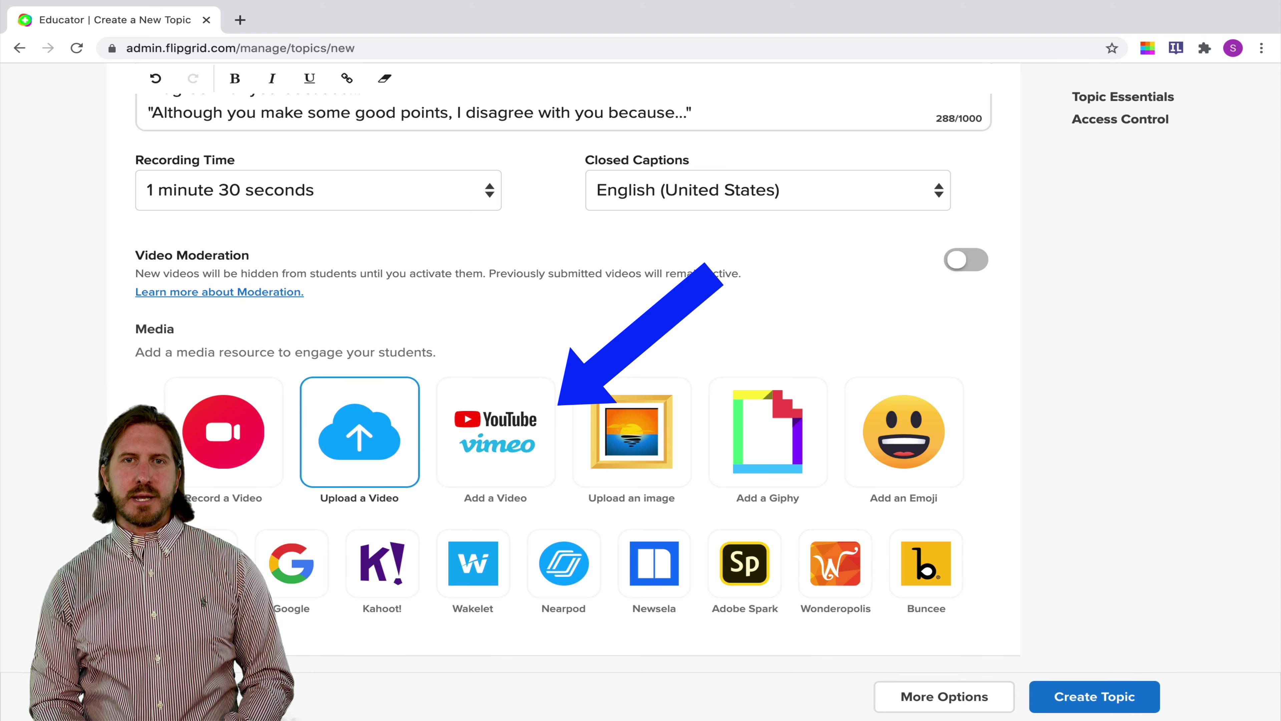
# - Attach the YouTube video 'Why We Think Cell Phones Should Be Allowed in School' to the topic
pyautogui.write('https://www.youtube.com/watch?v=eXvlU4E8bcM')
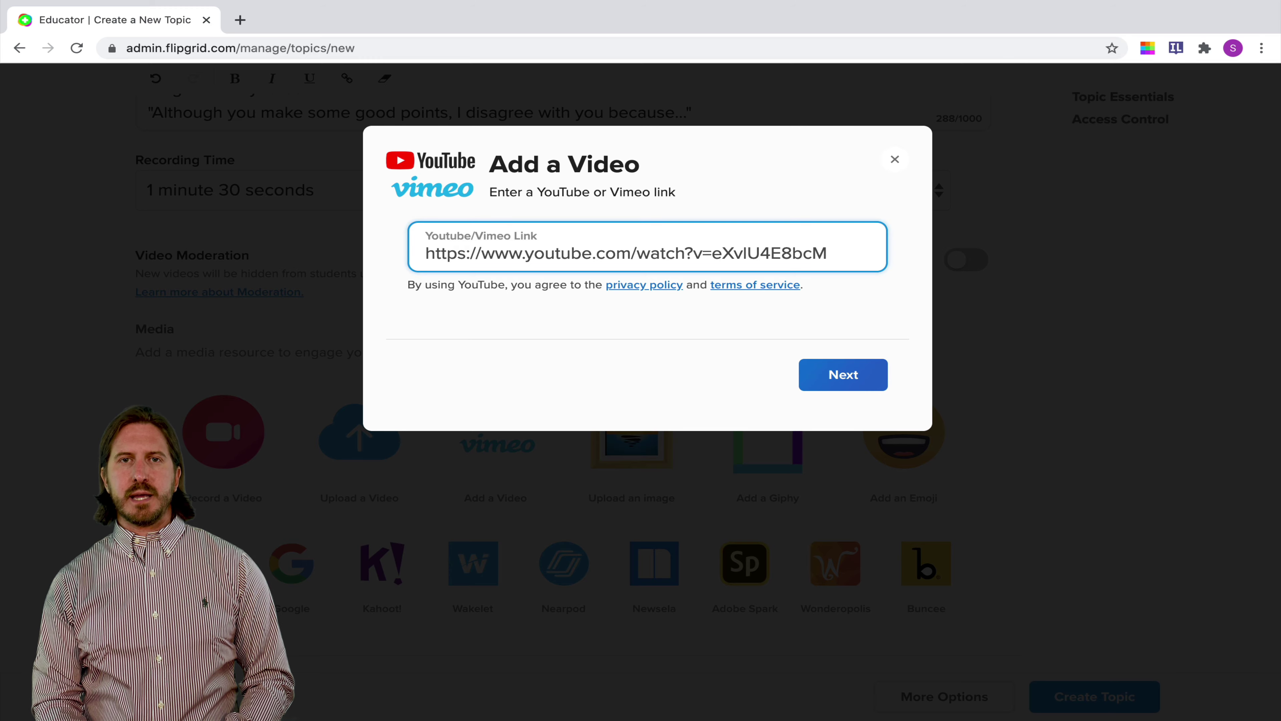
pyautogui.press('Return')
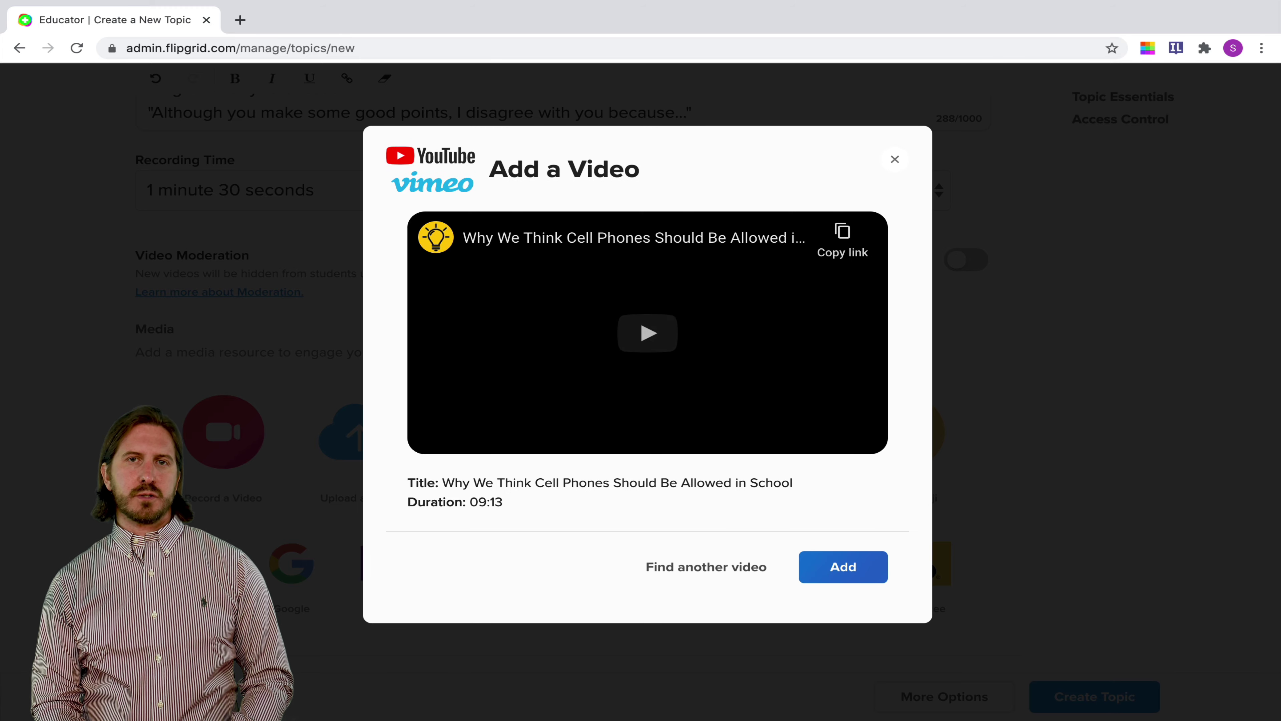
pyautogui.press('Return')
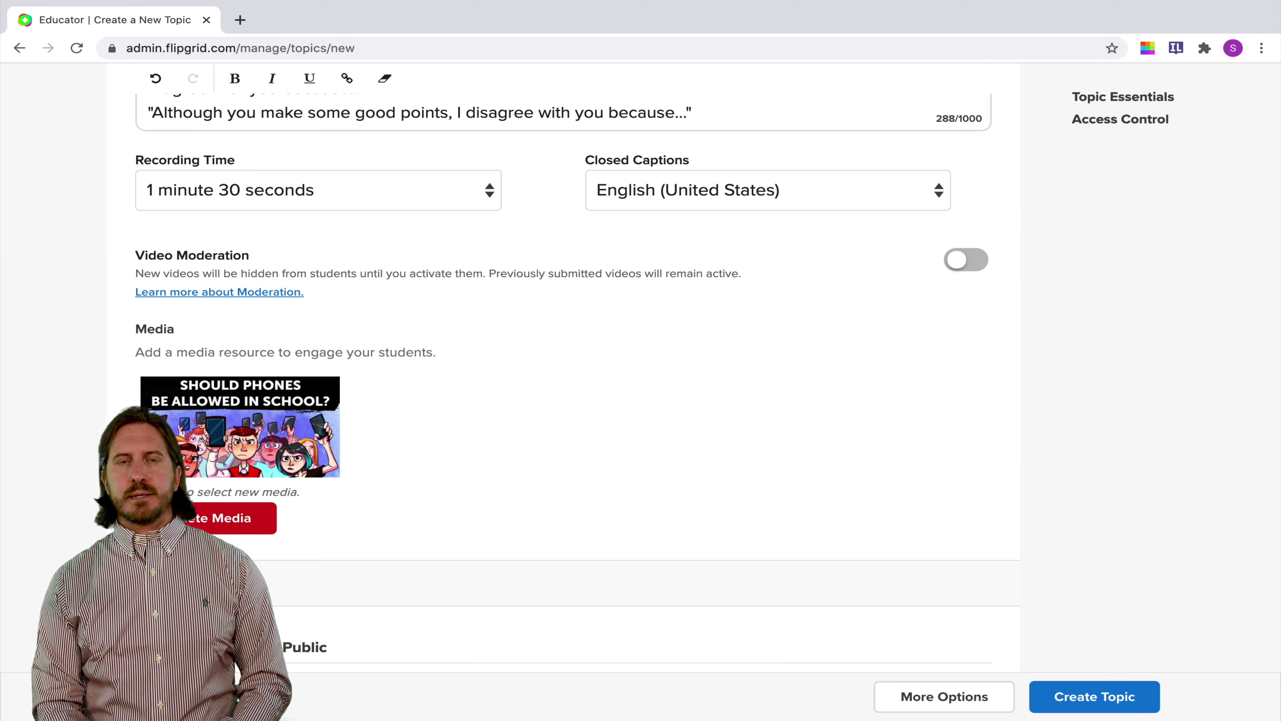
pyautogui.scroll(-4, 564, 353)
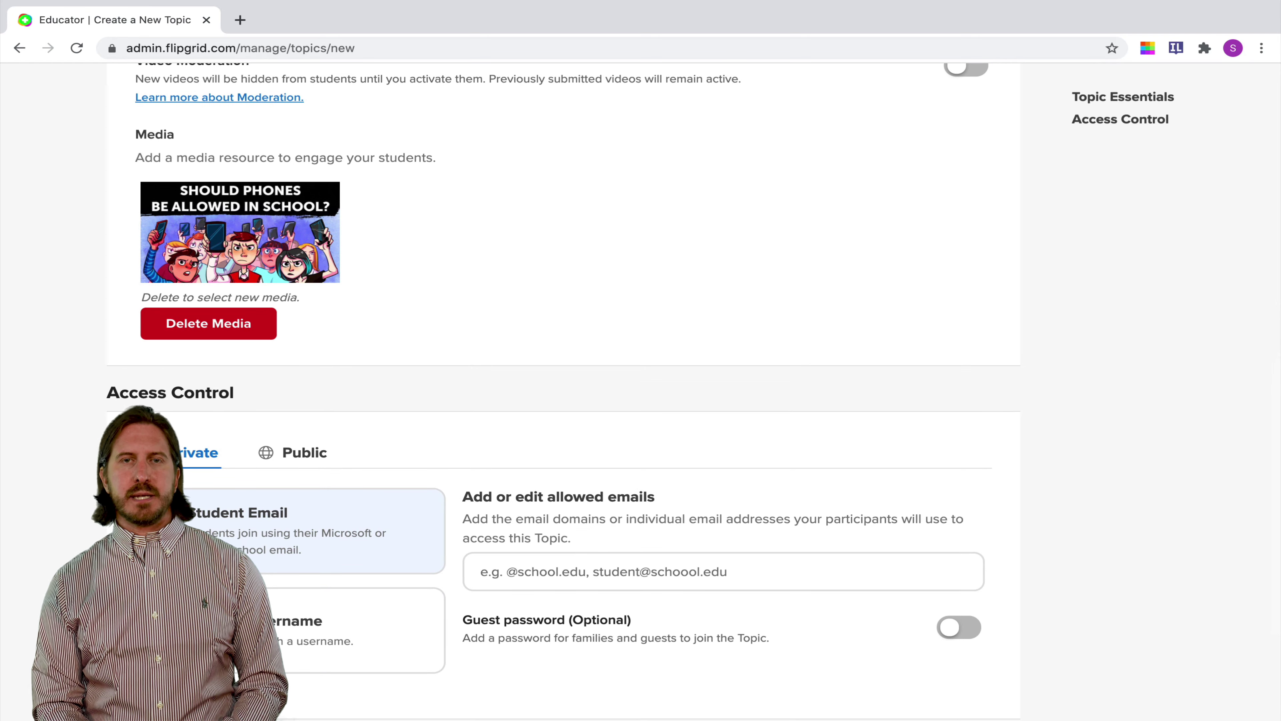
pyautogui.scroll(-3, 564, 353)
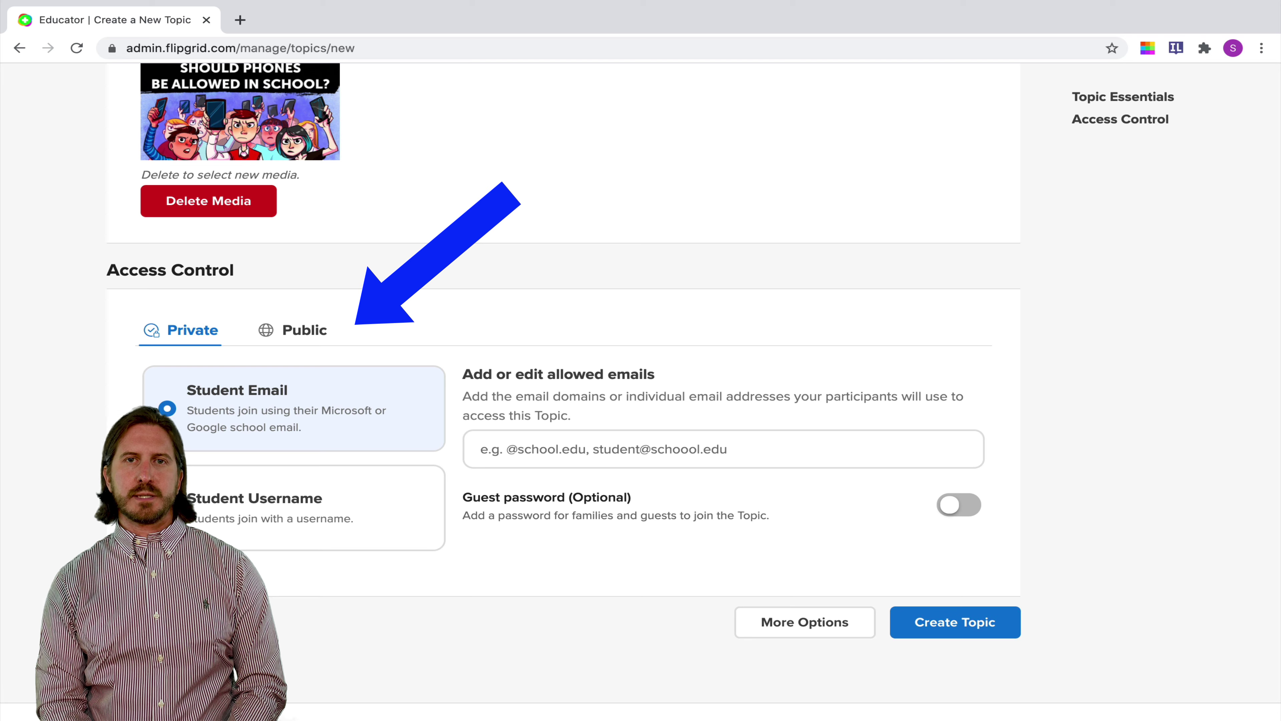
# - Create Demo Group Assignment as a public topic and begin adding it to a group
pyautogui.click(293, 330)
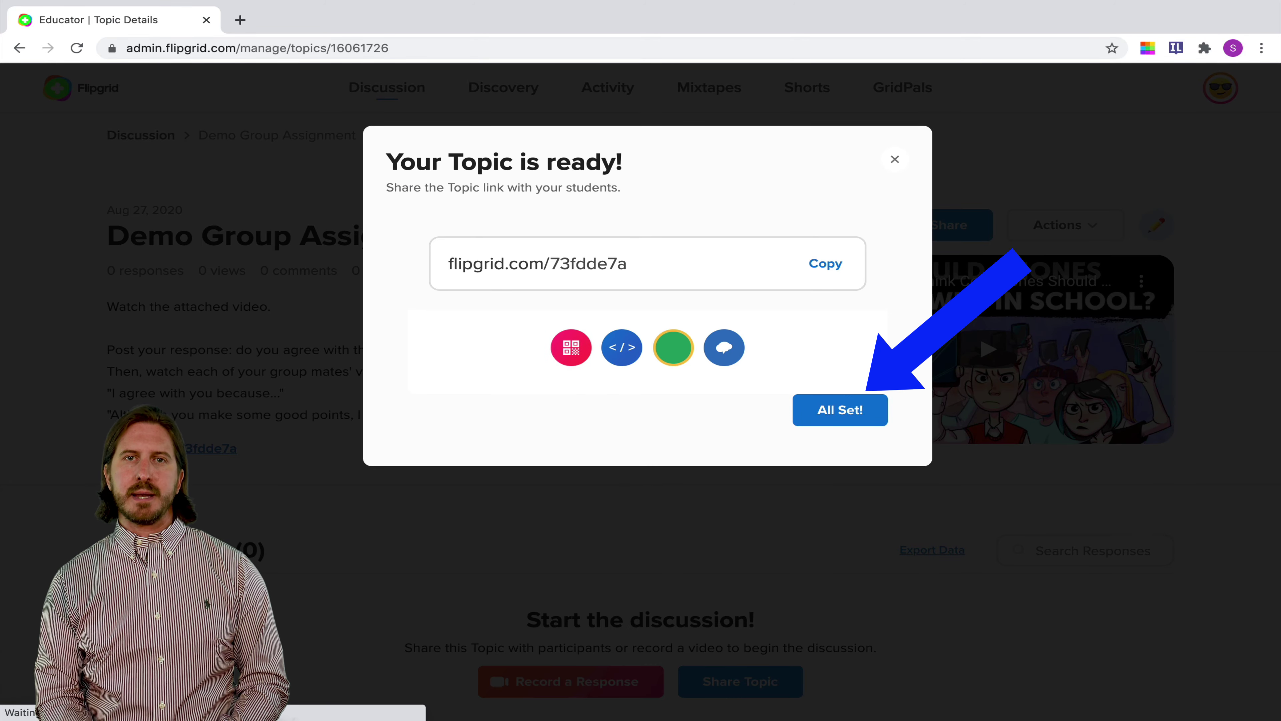
pyautogui.click(850, 410)
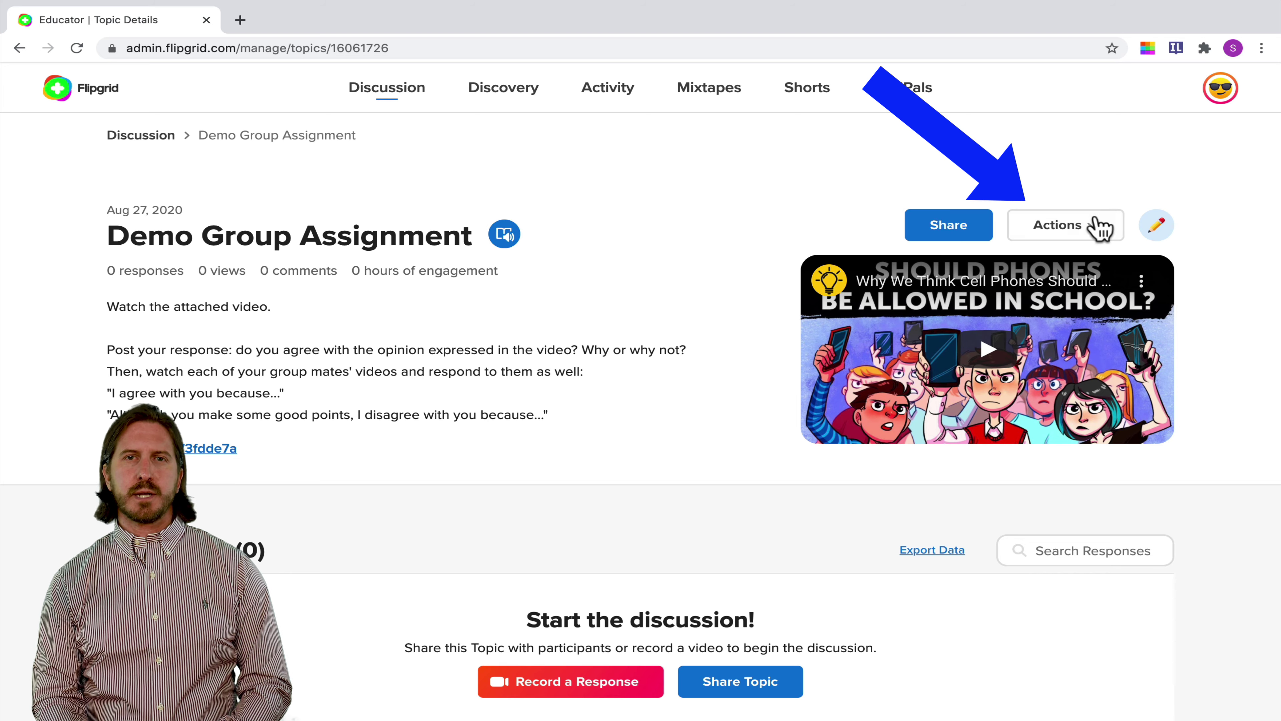
pyautogui.click(1096, 228)
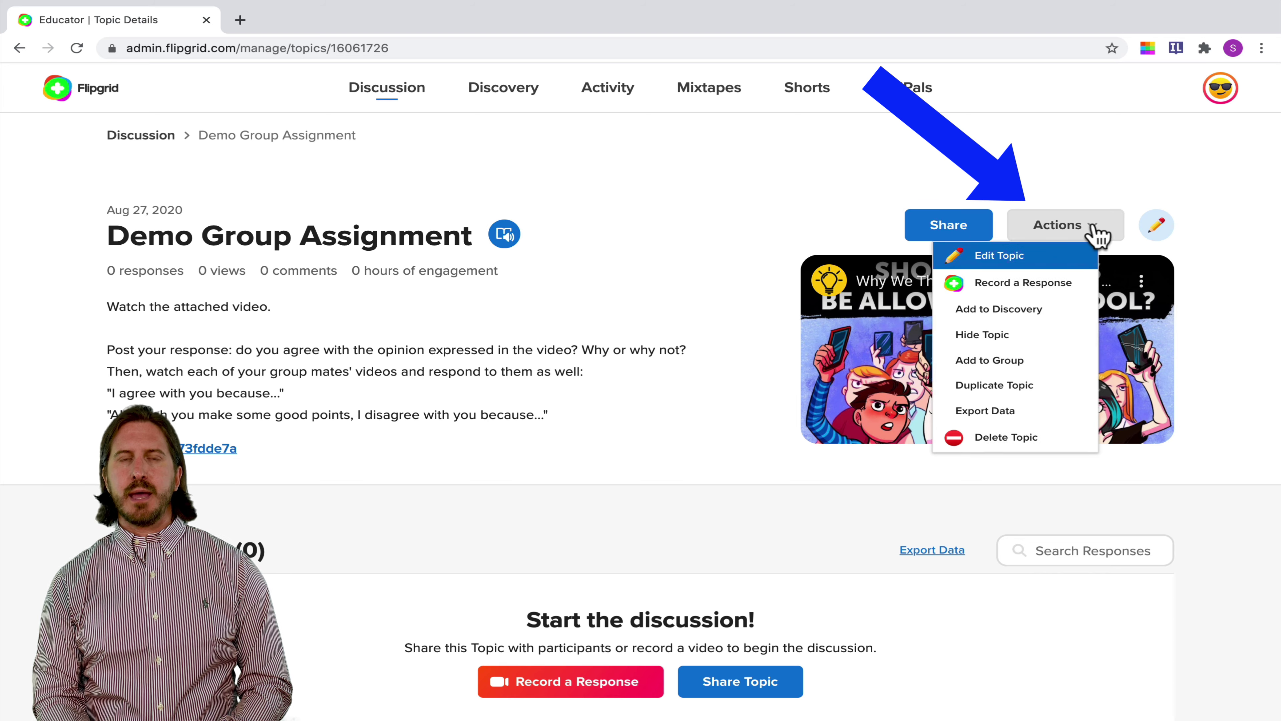
pyautogui.click(1021, 368)
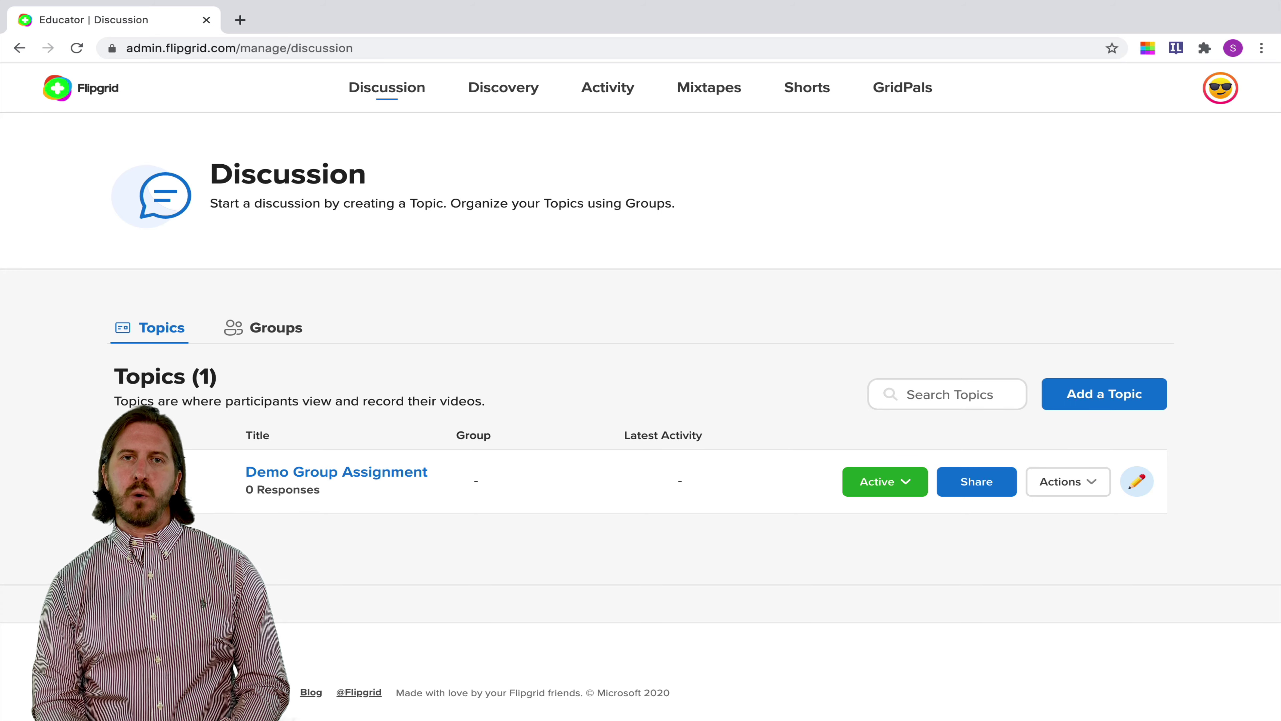
# - Create a new public group named 'ELA 7th Group 1'
pyautogui.click(263, 328)
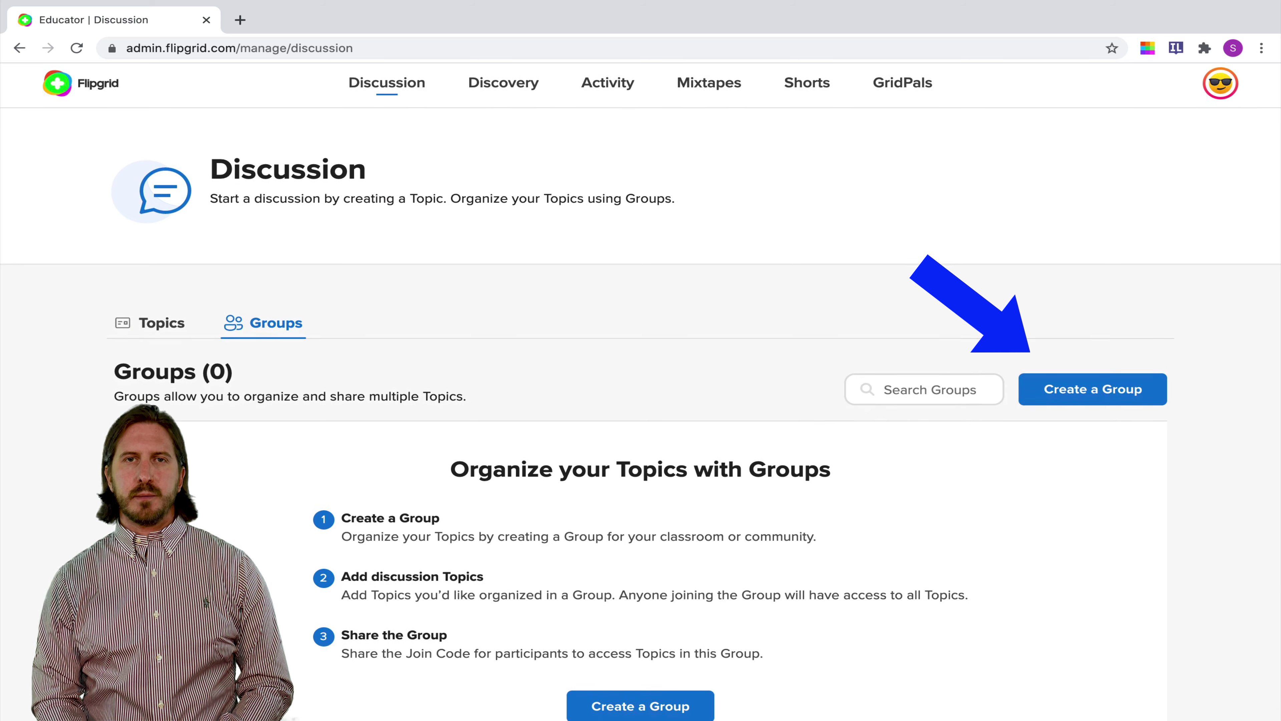
pyautogui.scroll(-1, 641, 392)
pyautogui.click(1093, 365)
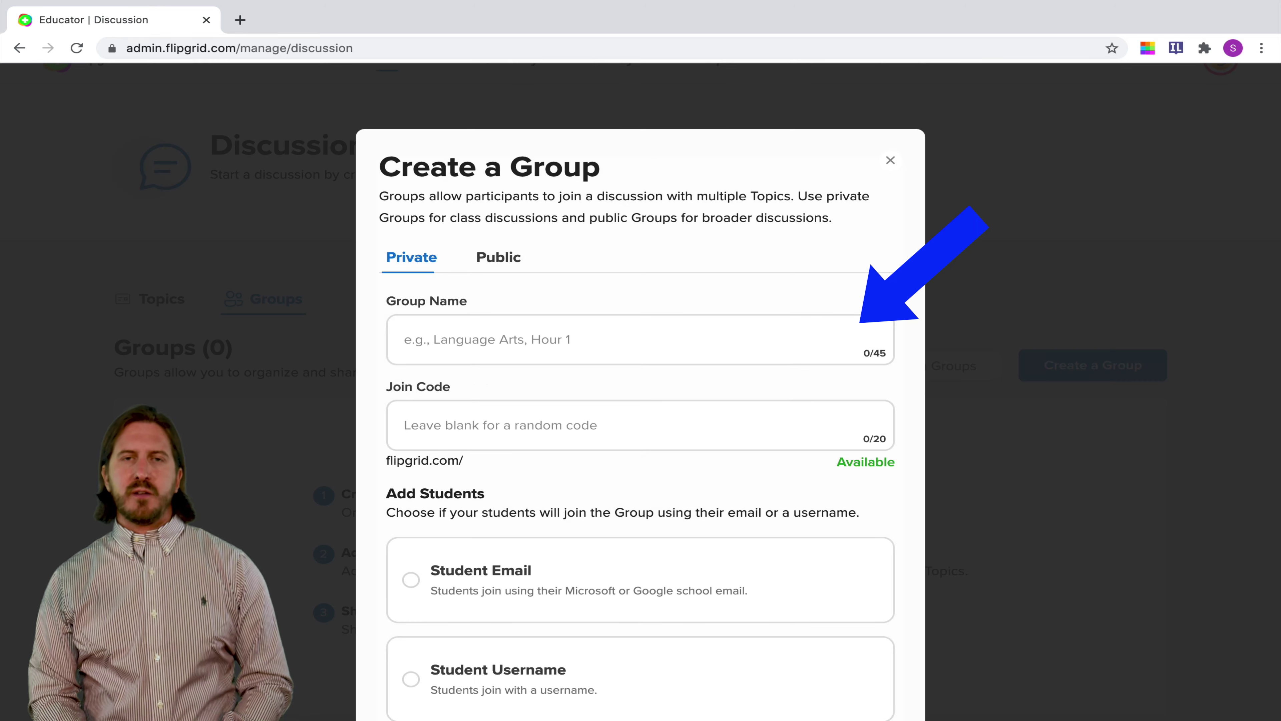
pyautogui.click(404, 339)
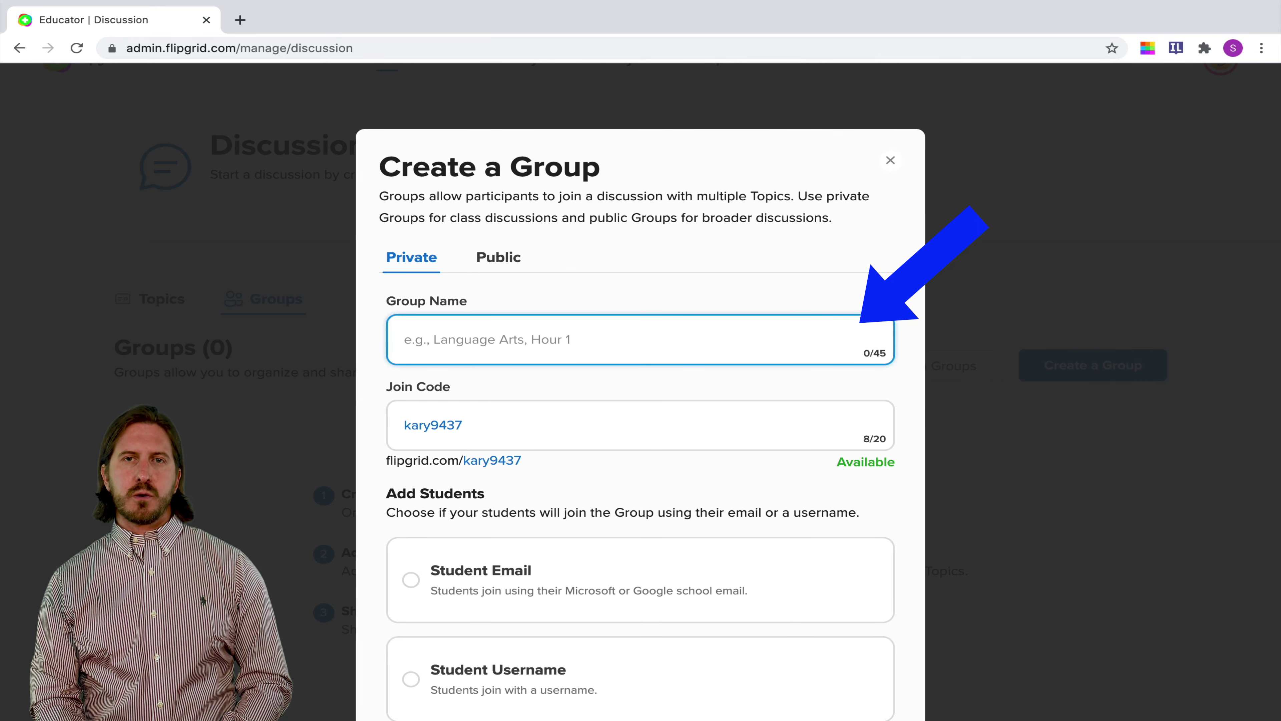
pyautogui.write('ELA ')
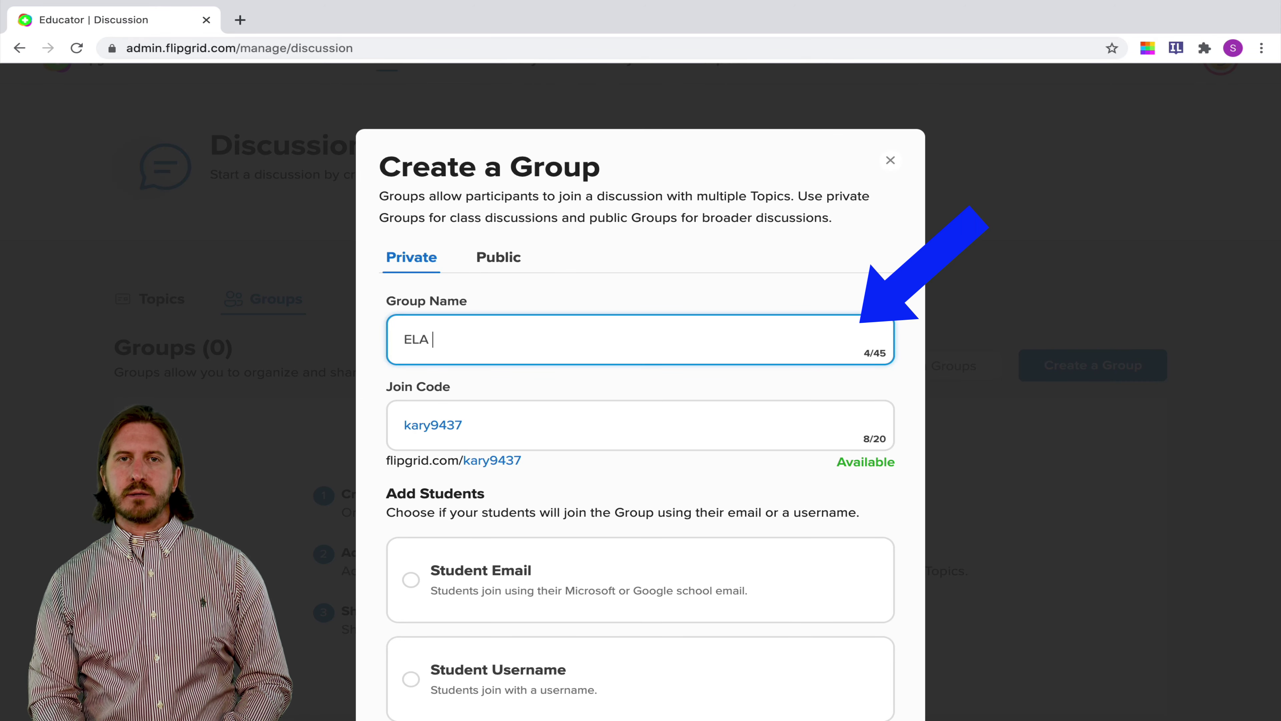
pyautogui.write('7th ')
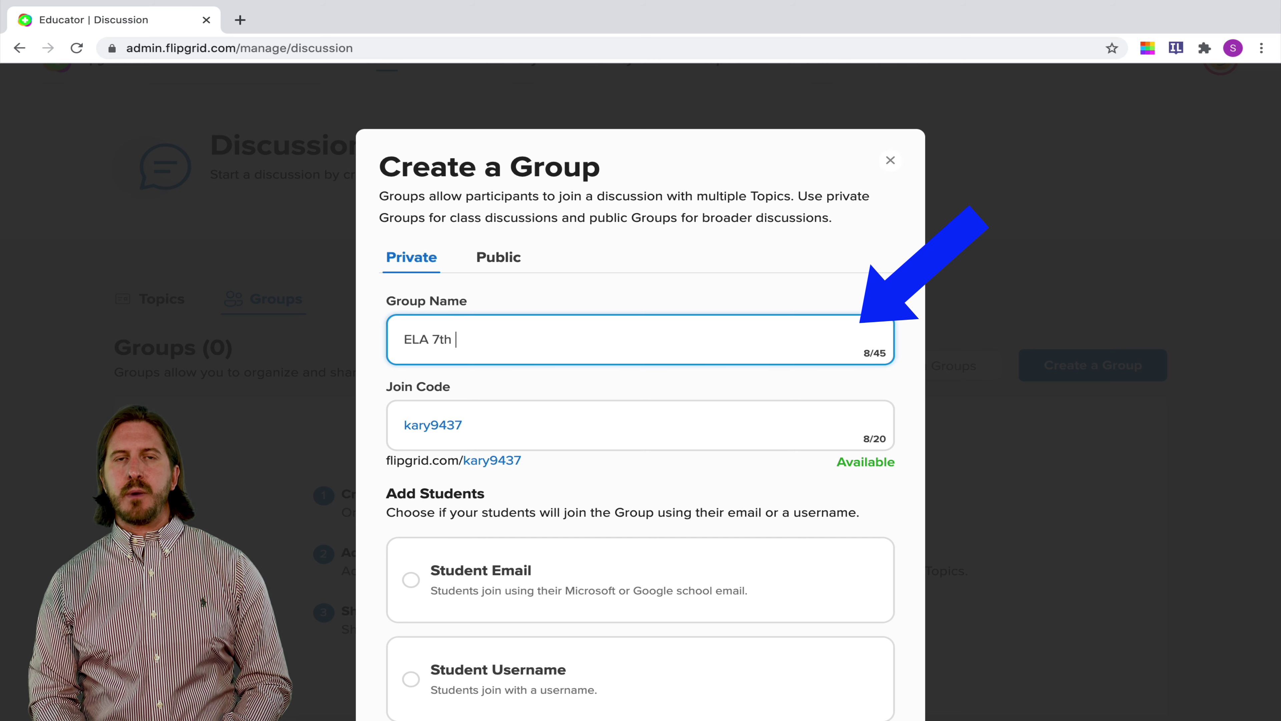
pyautogui.write('Group 1')
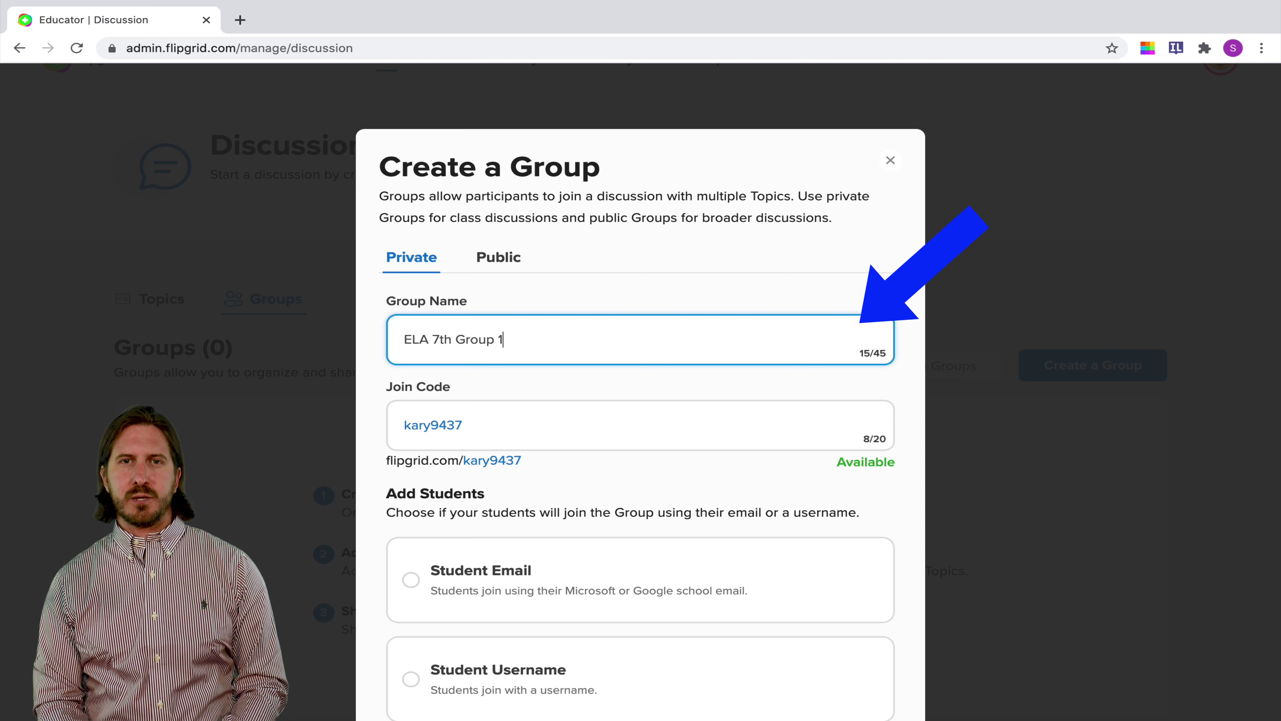
pyautogui.scroll(-1, 641, 403)
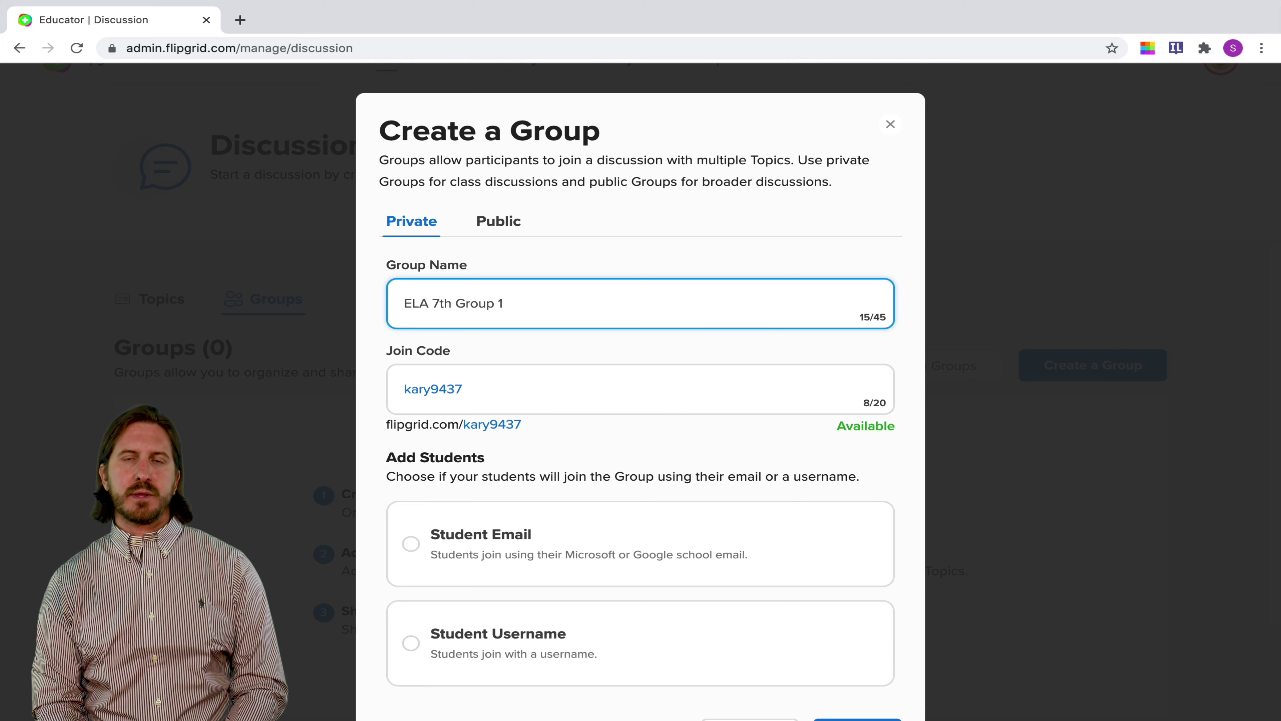
pyautogui.click(498, 222)
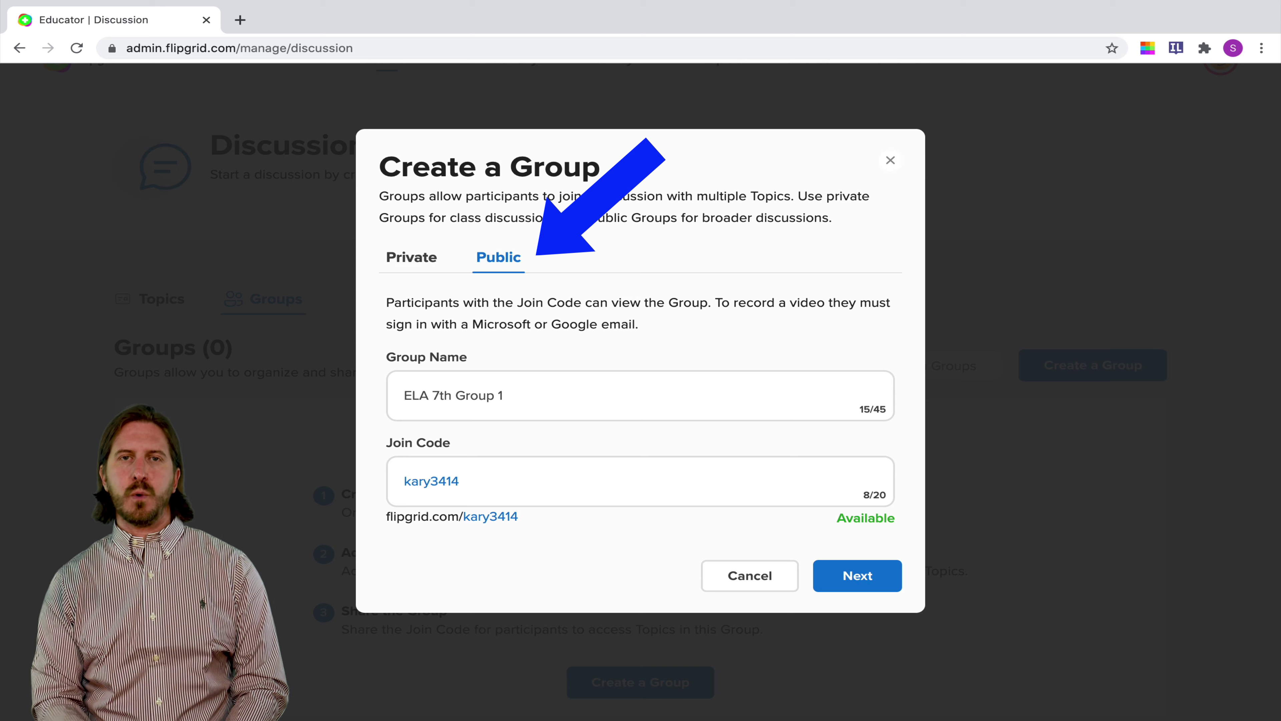
pyautogui.press('Return')
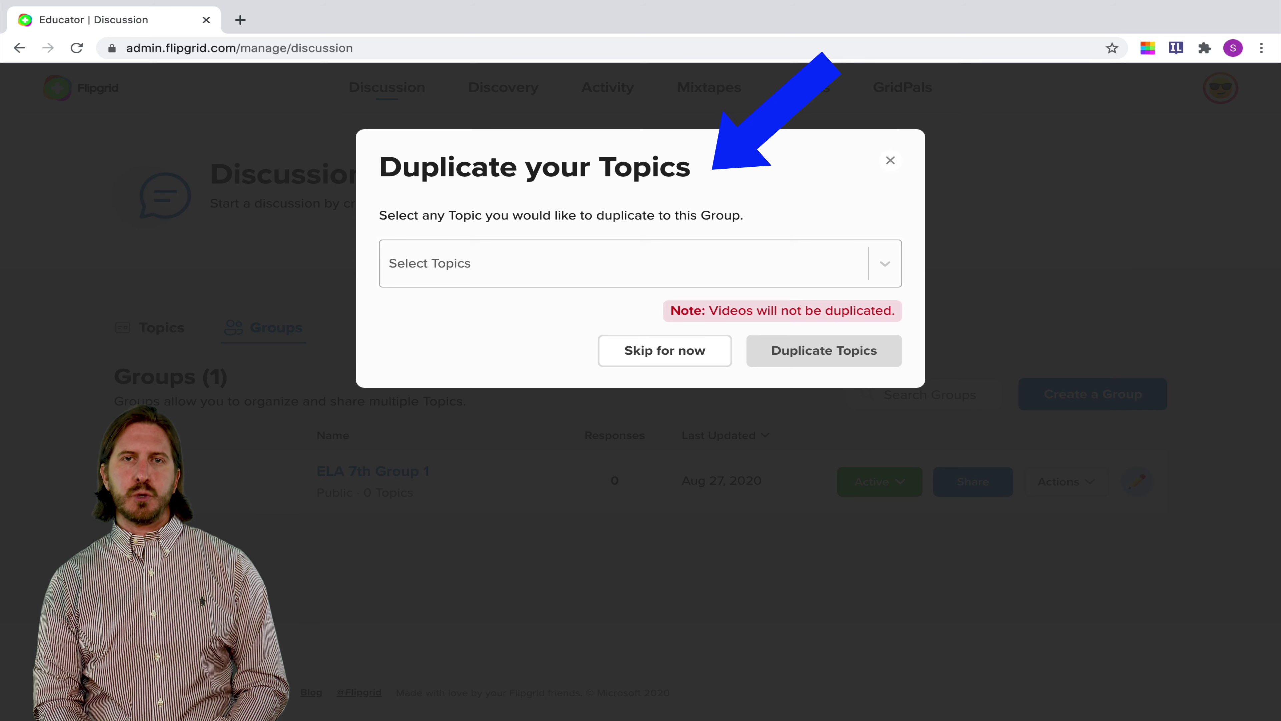
# - Duplicate the Demo Group Assignment topic into ELA 7th Group 1
pyautogui.click(630, 263)
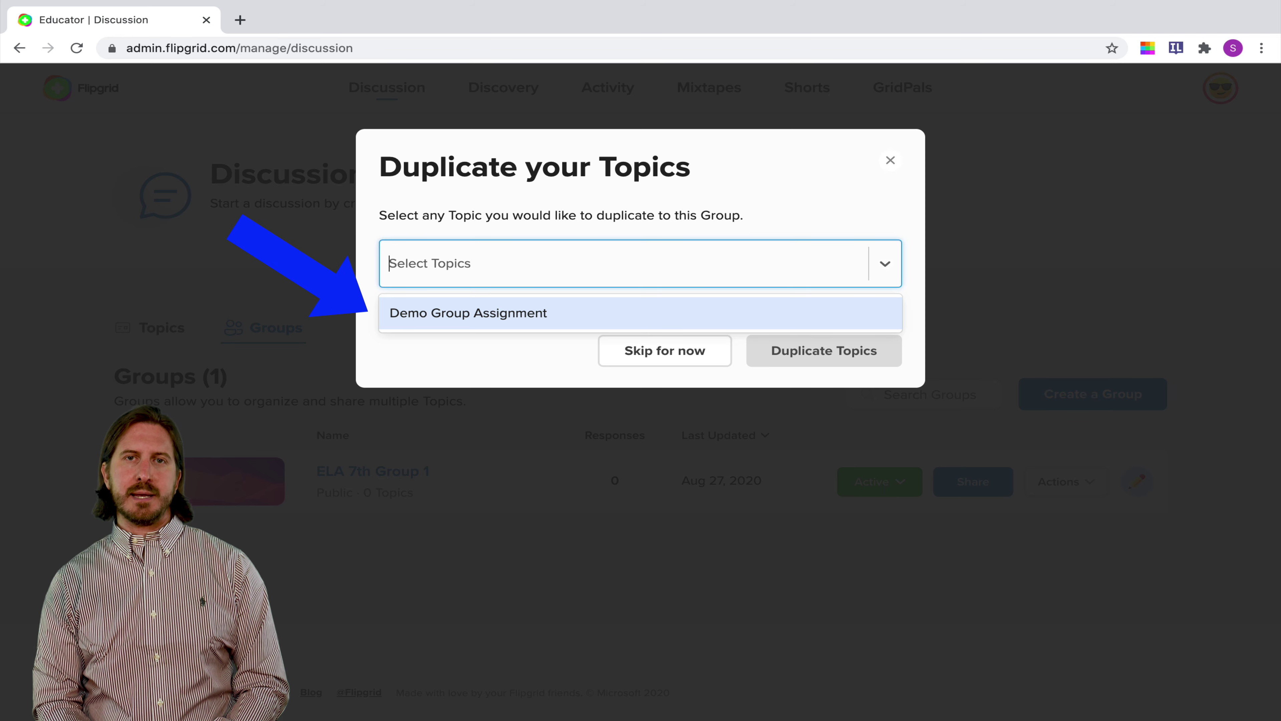
pyautogui.press('Return')
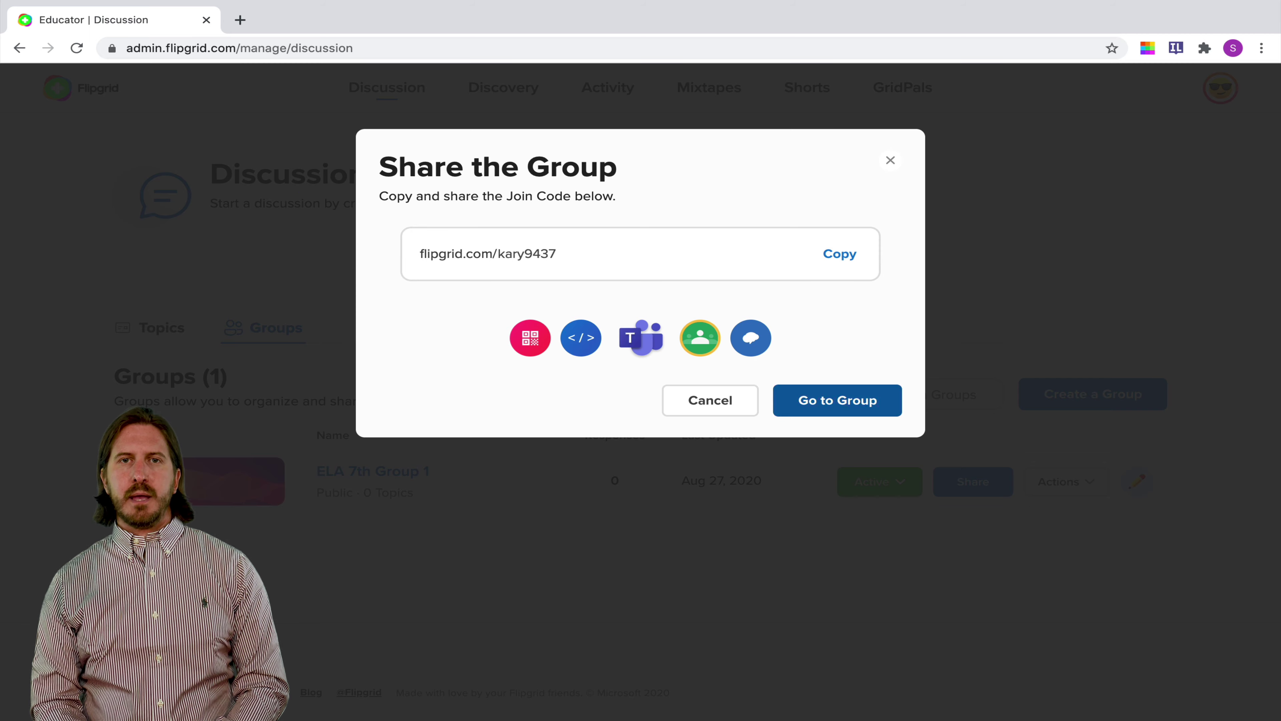
# - Go to ELA 7th Group 1 and duplicate it as [DUPLICATE] ELA 7th Group 1
pyautogui.click(838, 399)
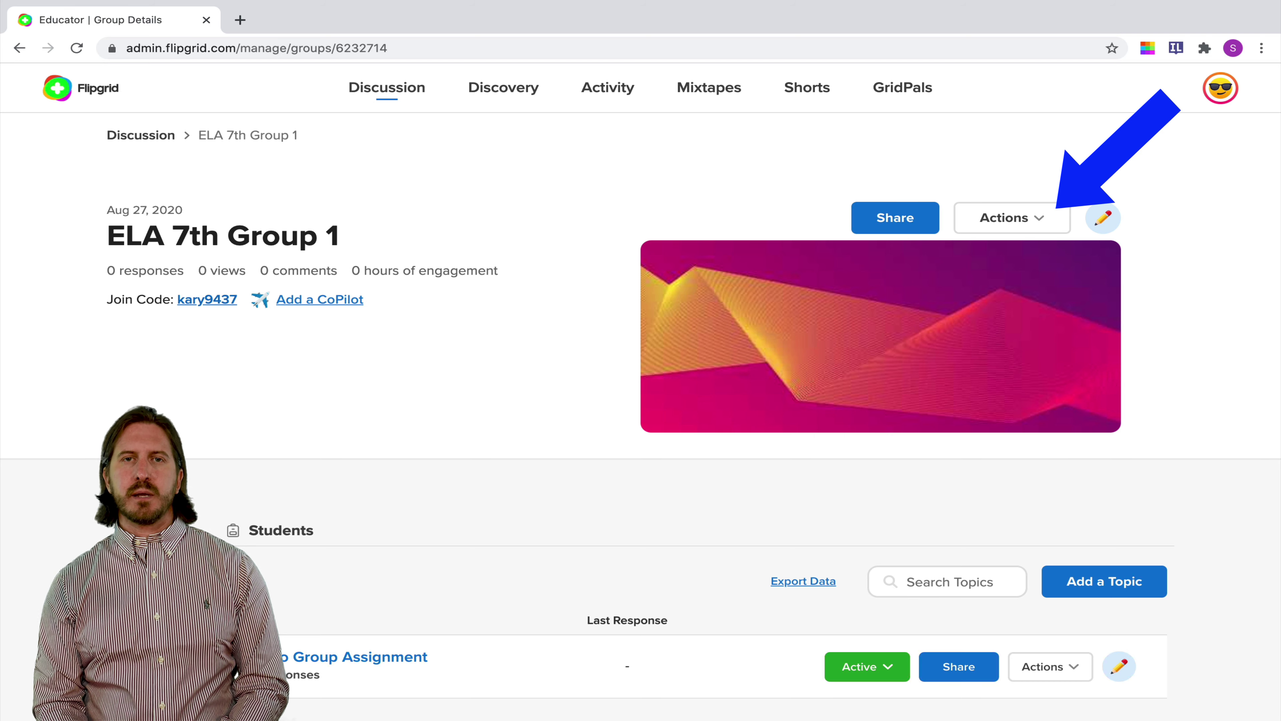
pyautogui.click(1012, 217)
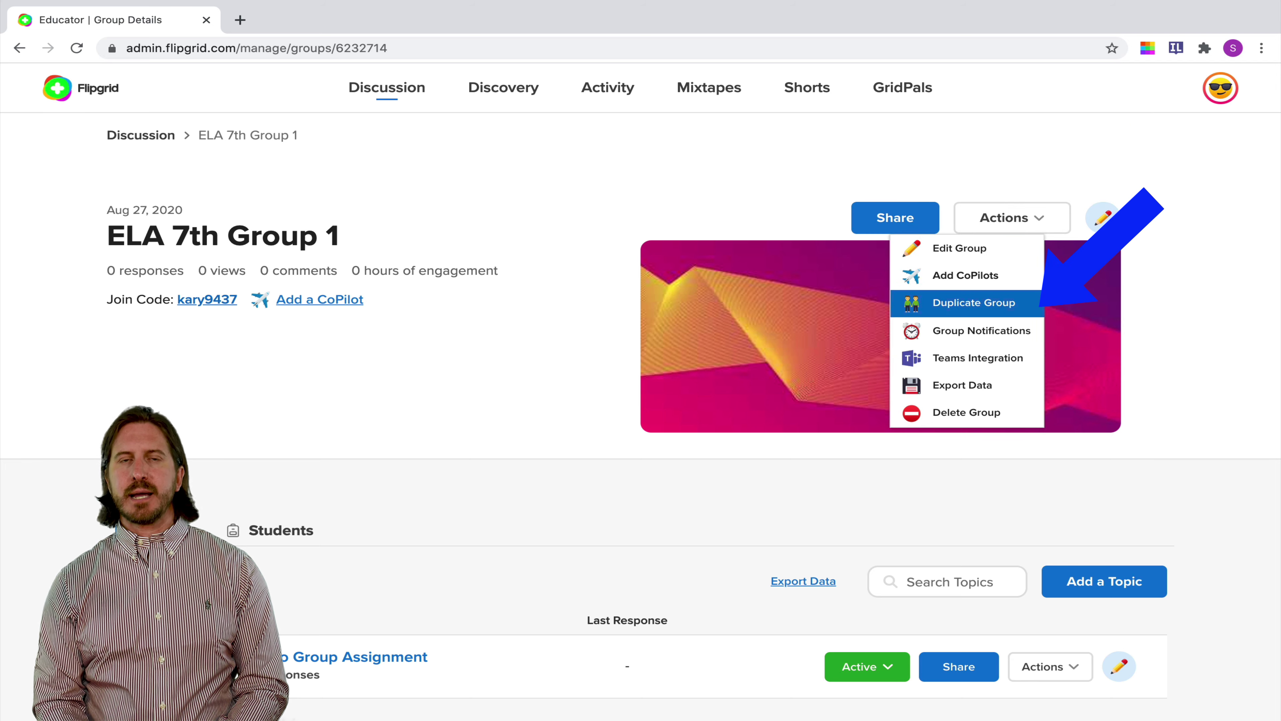
pyautogui.click(974, 303)
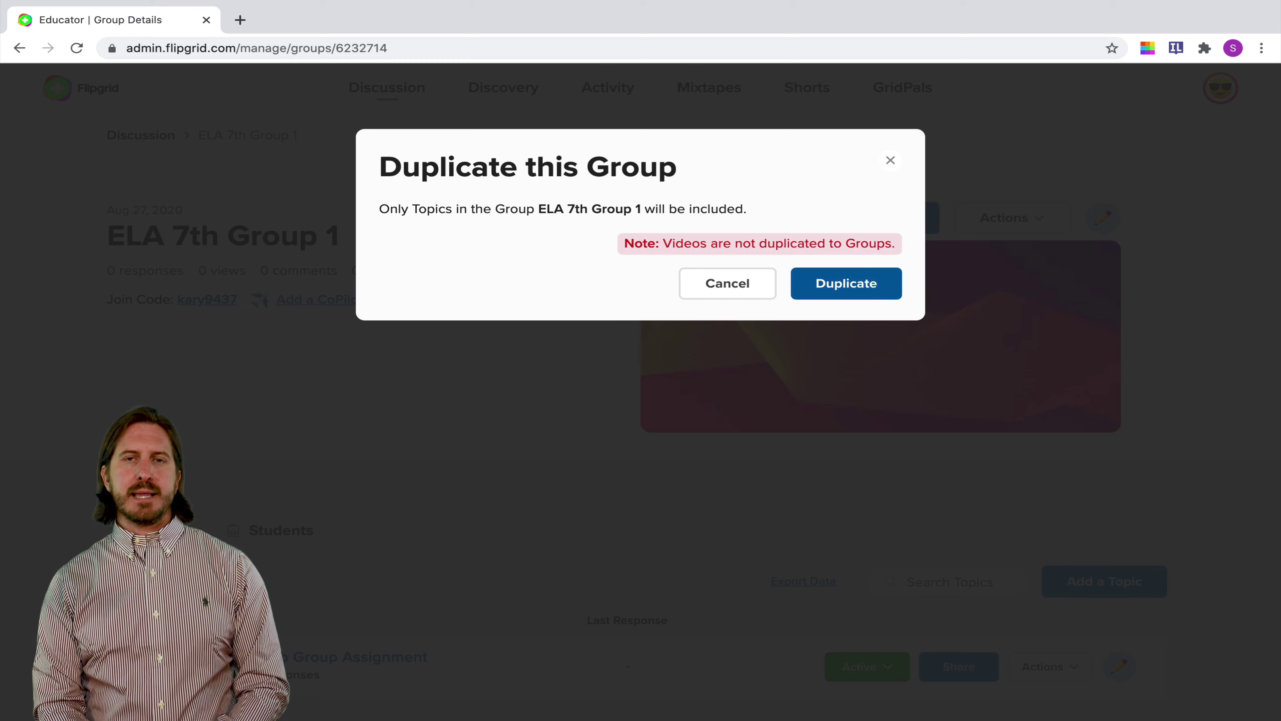
pyautogui.click(846, 283)
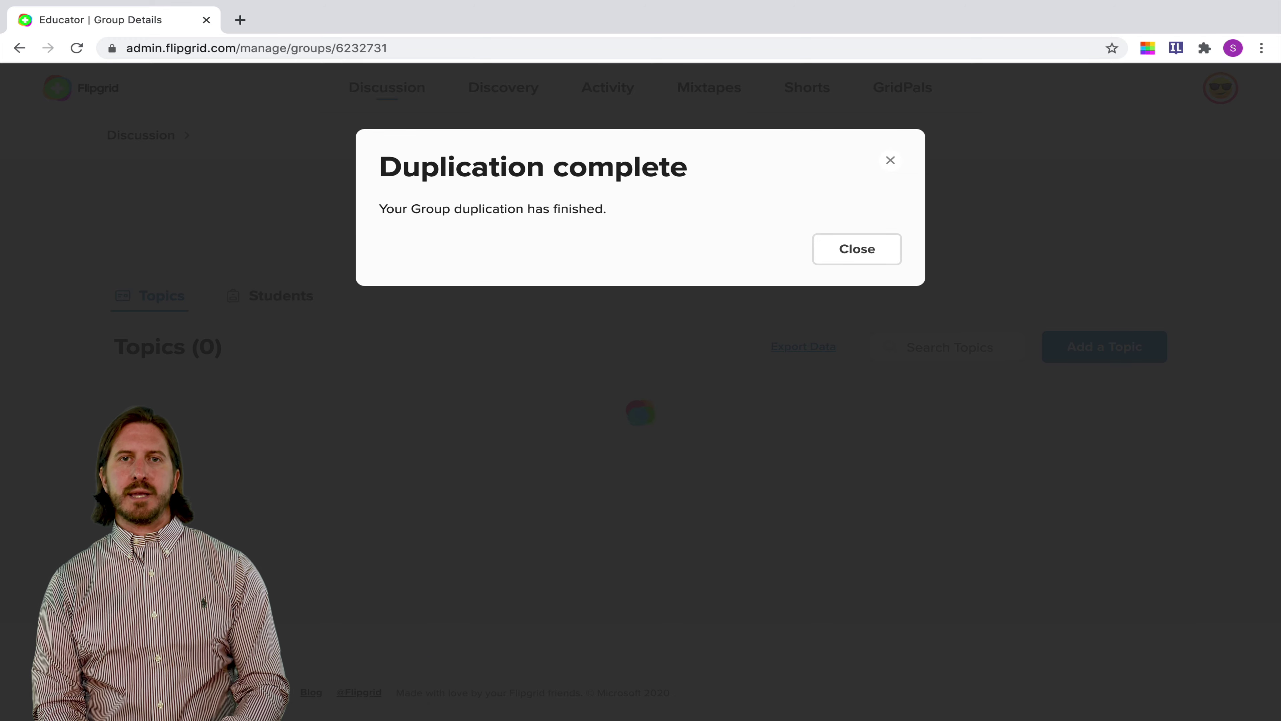
pyautogui.click(847, 247)
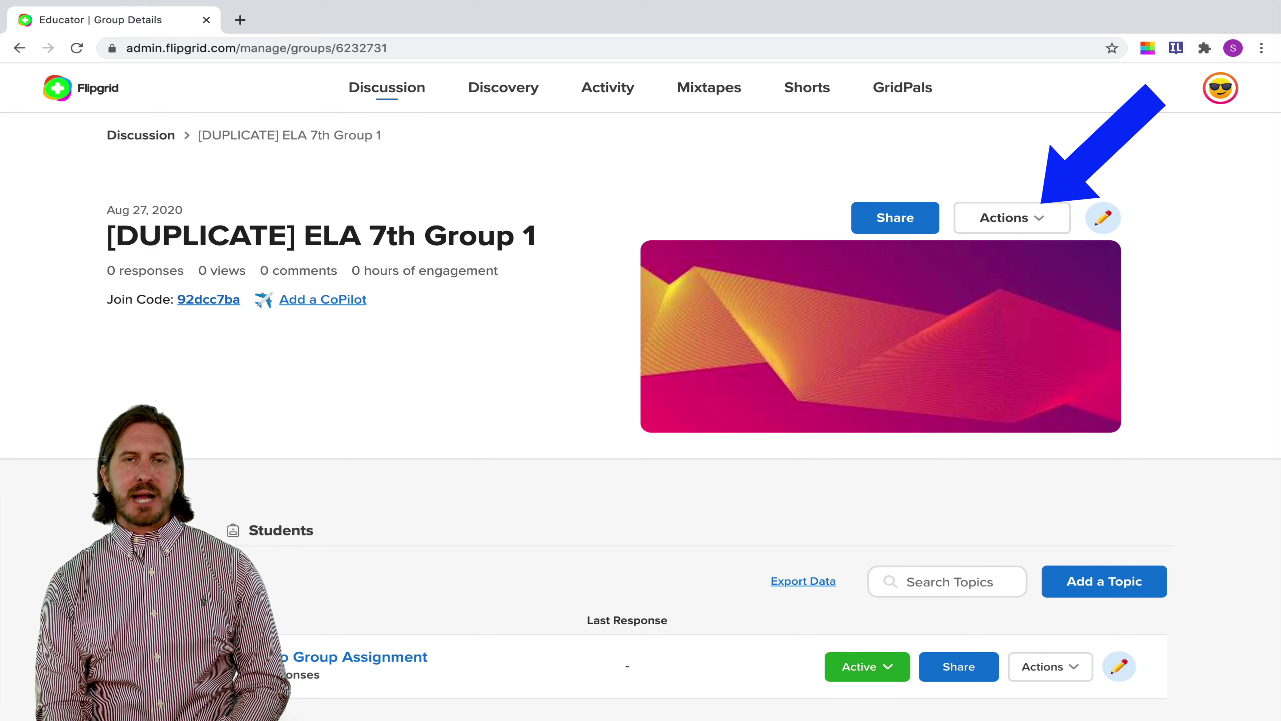
pyautogui.click(1012, 218)
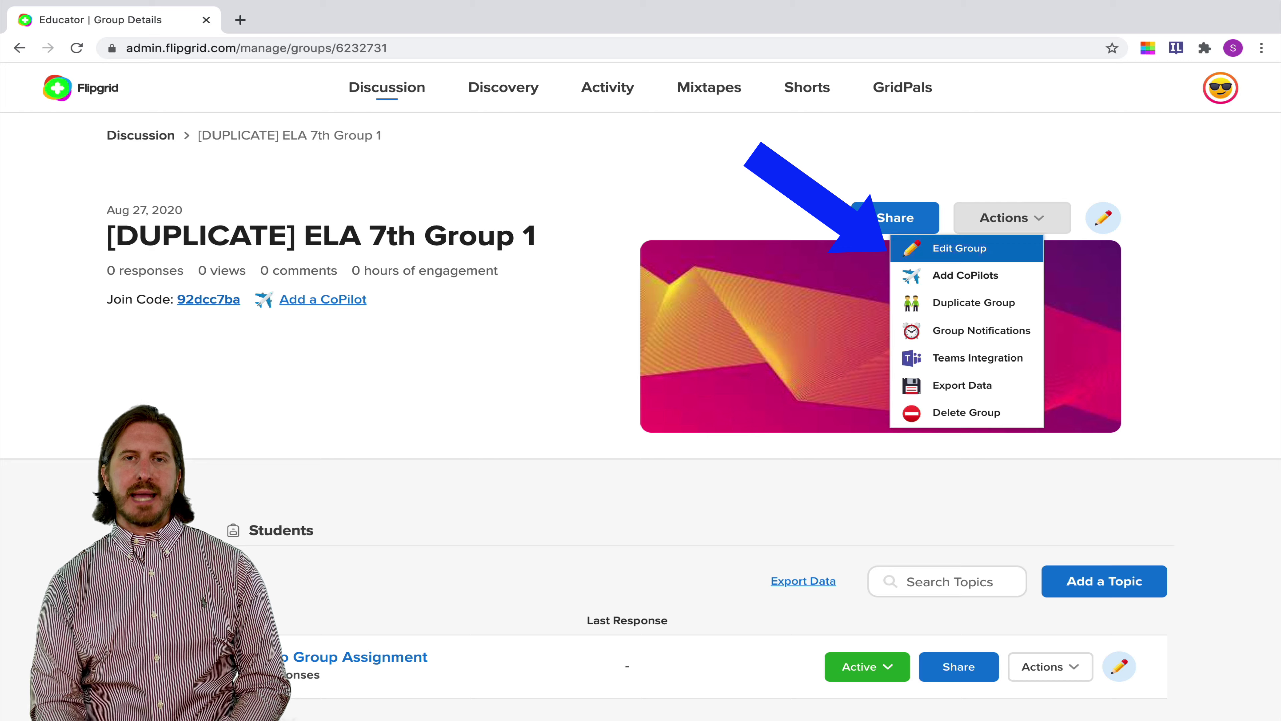
# - Rename the duplicated group to 'ELA 7th Group 2' and save it
pyautogui.press('Return')
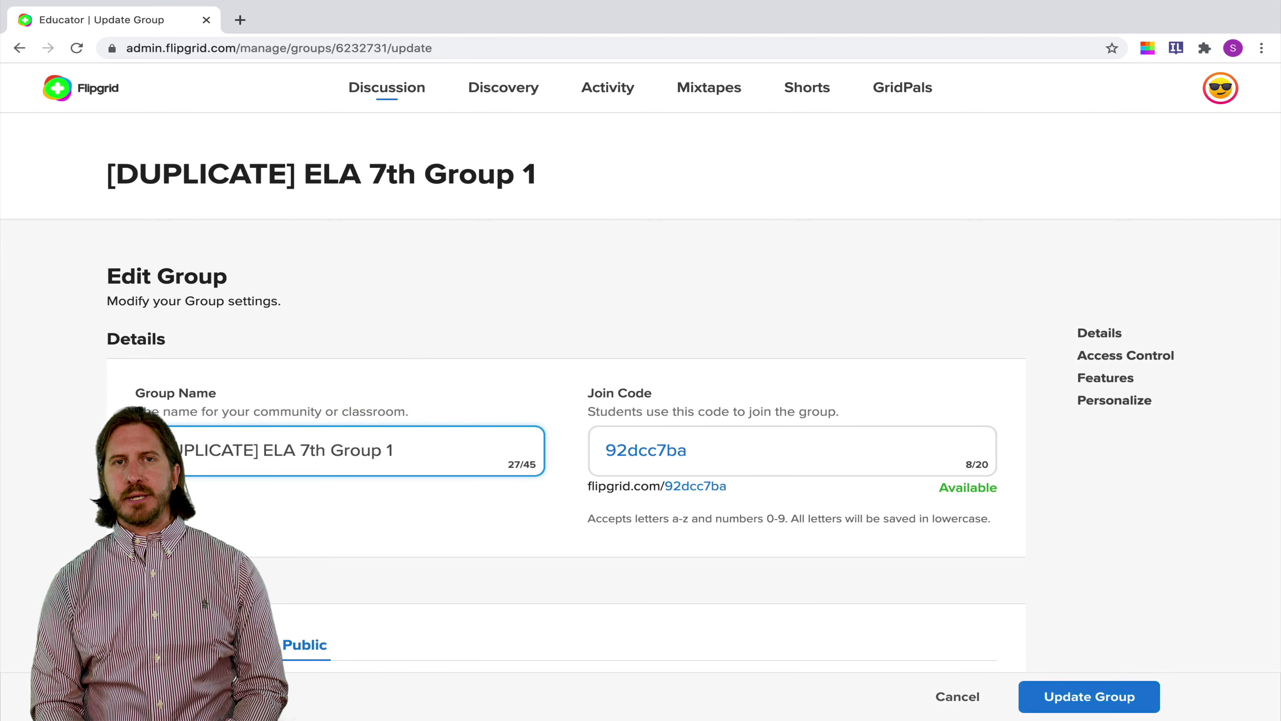
pyautogui.click(259, 450)
pyautogui.hotkey('shift', 'Left')
pyautogui.hotkey('shift', 'Left')
pyautogui.hotkey('shift', 'Left')
pyautogui.hotkey('shift', 'Left')
pyautogui.hotkey('shift', 'Left')
pyautogui.hotkey('shift', 'Left')
pyautogui.hotkey('shift', 'Left')
pyautogui.hotkey('shift', 'Left')
pyautogui.hotkey('shift', 'Left')
pyautogui.hotkey('shift', 'Left')
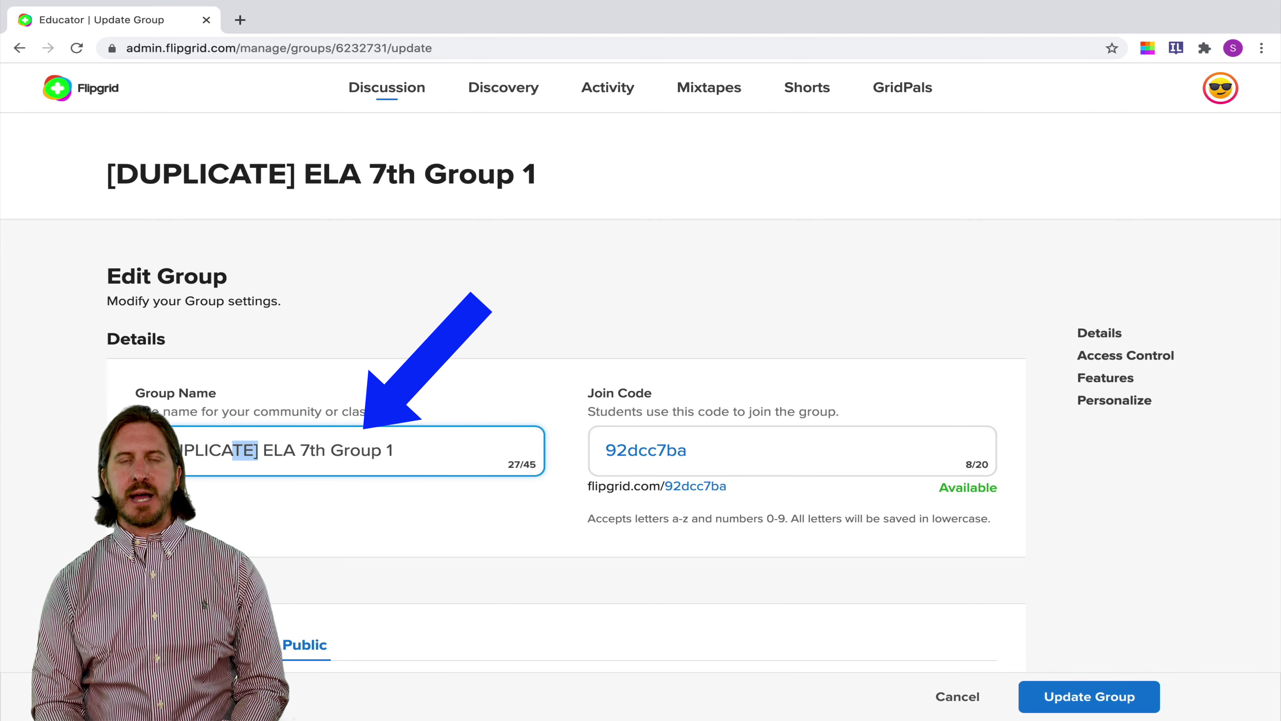
pyautogui.press('BackSpace')
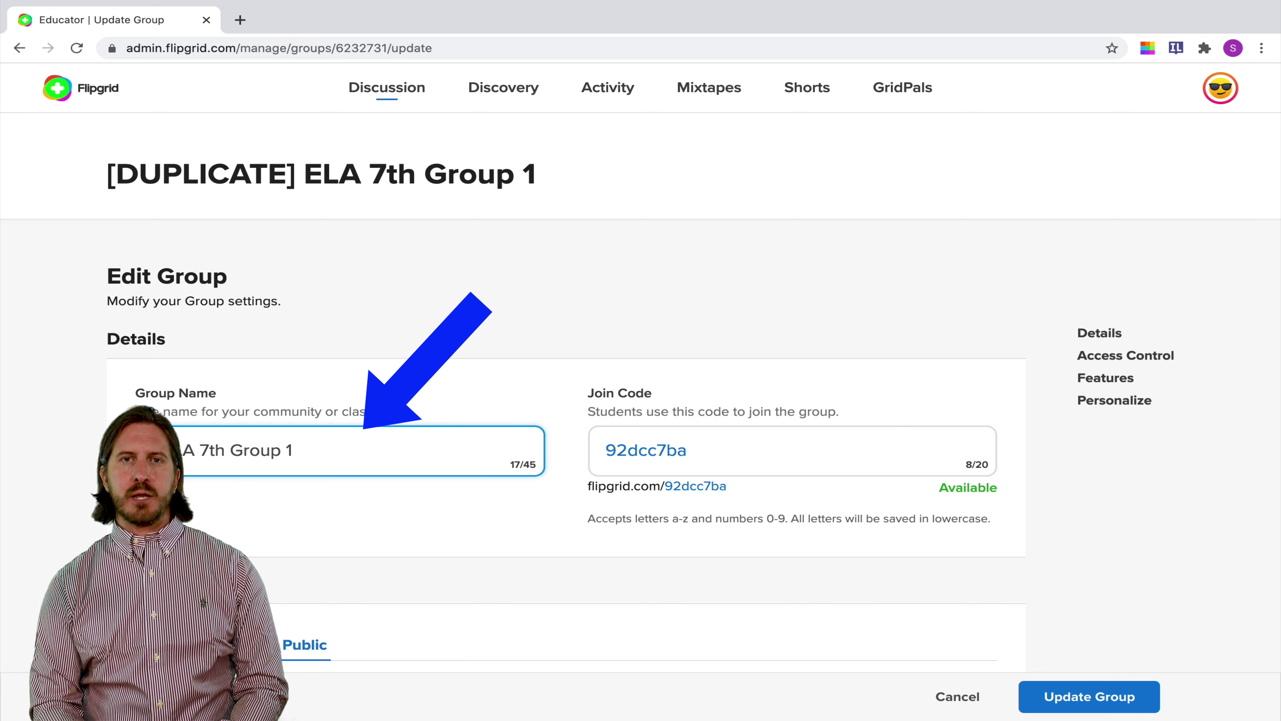
pyautogui.press('BackSpace')
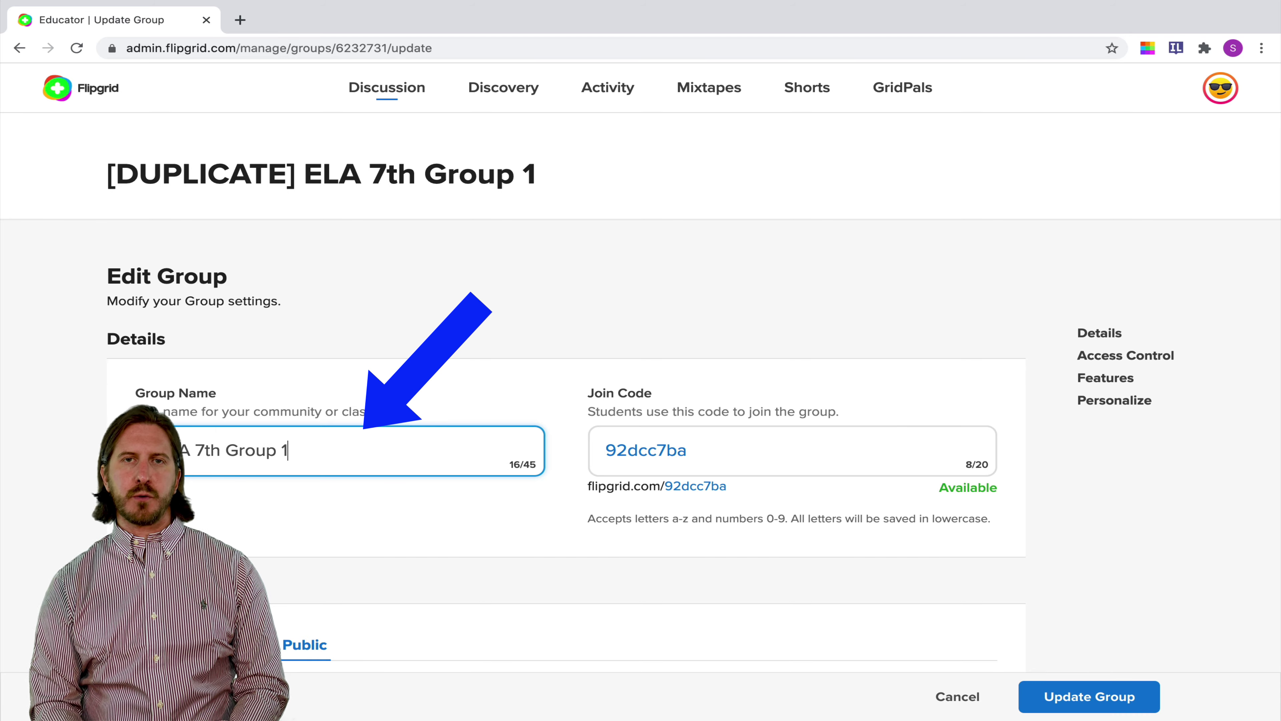
pyautogui.press('BackSpace')
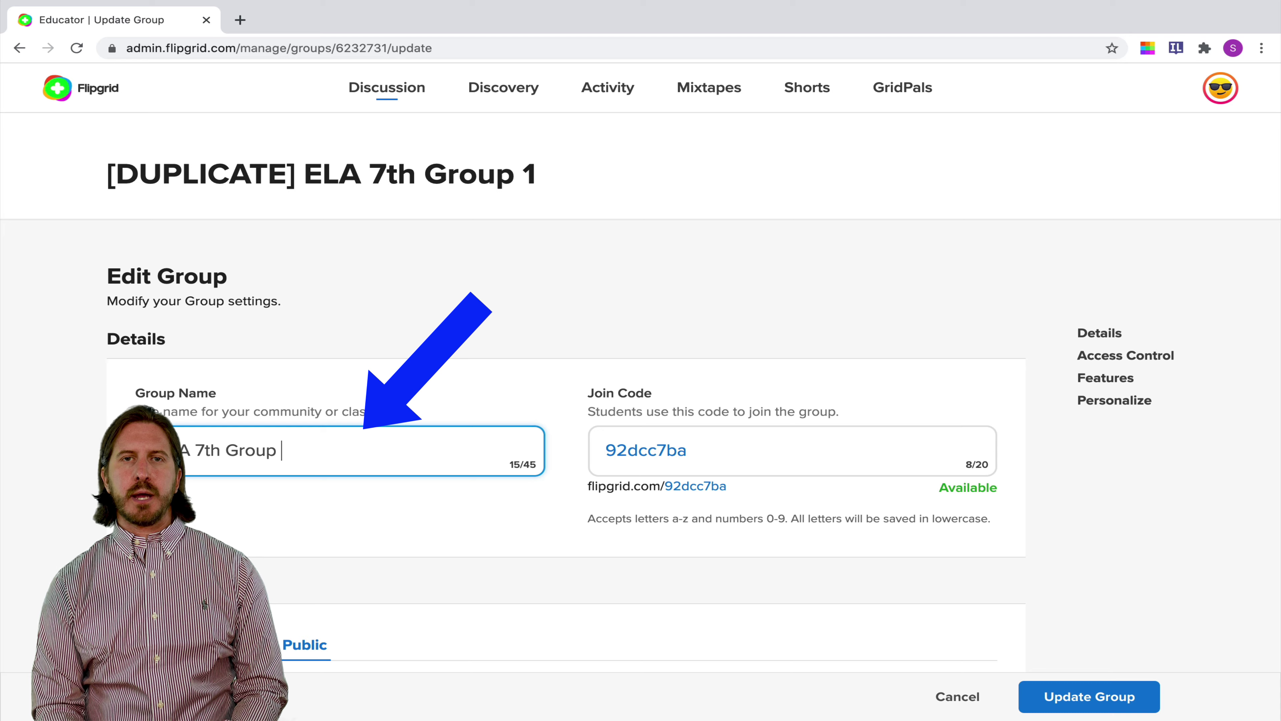
pyautogui.write('2')
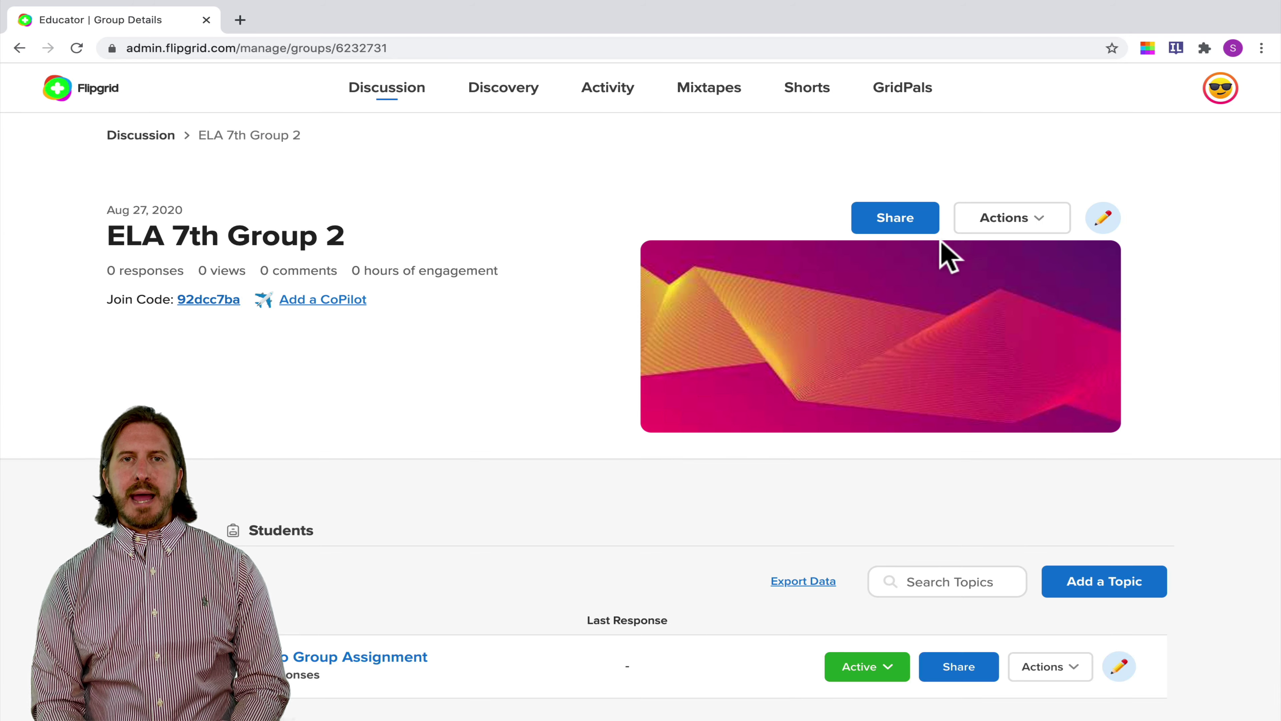
pyautogui.click(1049, 222)
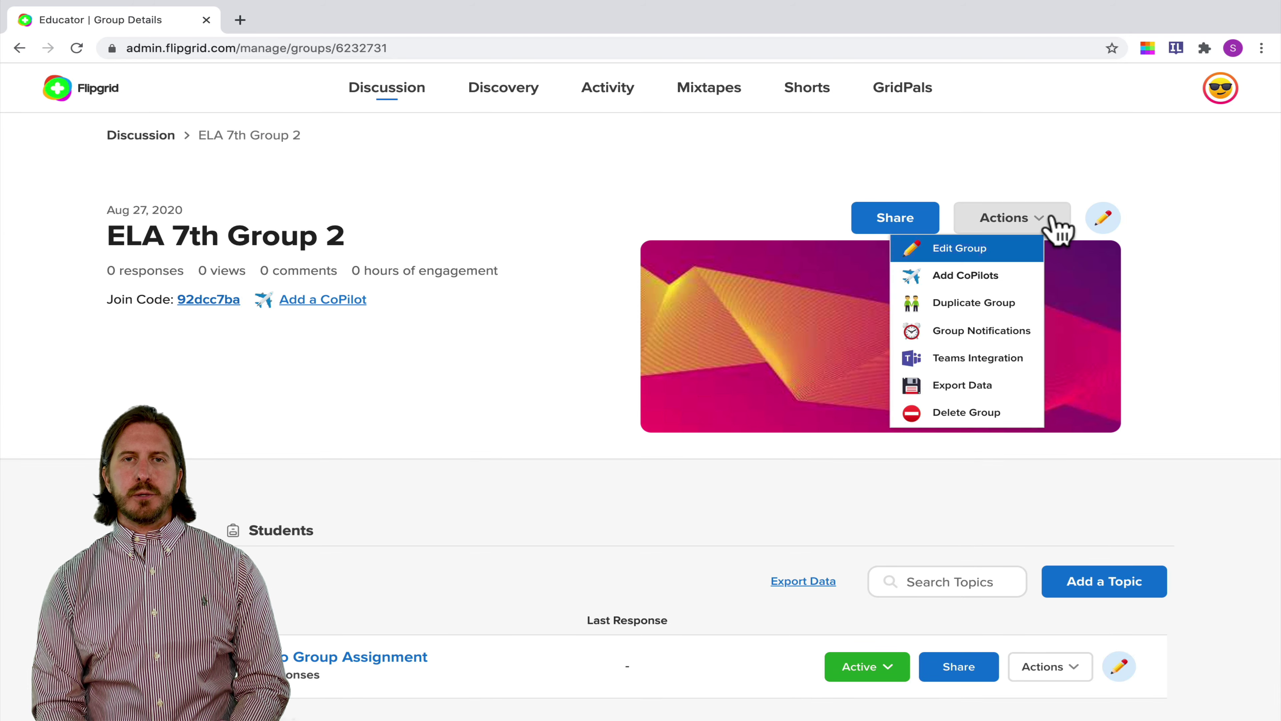
# - Duplicate ELA 7th Group 2 and save the copy as 'ELA 7th Group 3'
pyautogui.click(989, 302)
pyautogui.click(870, 286)
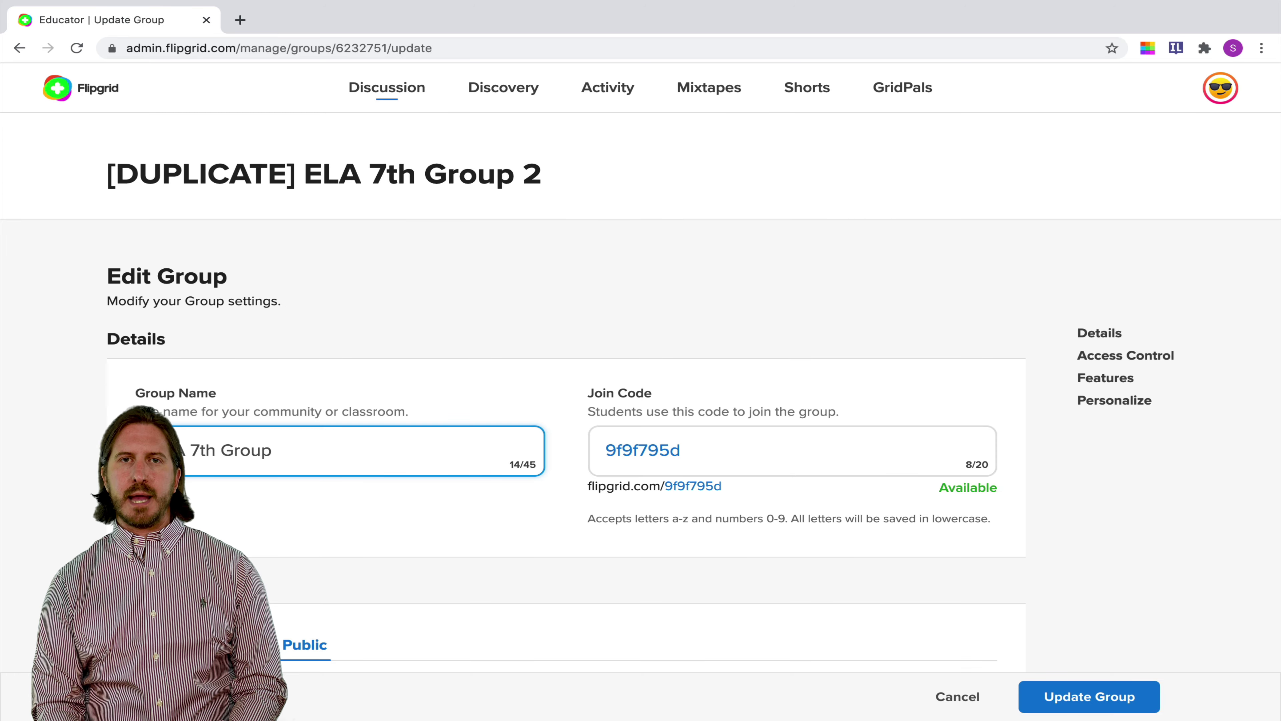
pyautogui.write('3')
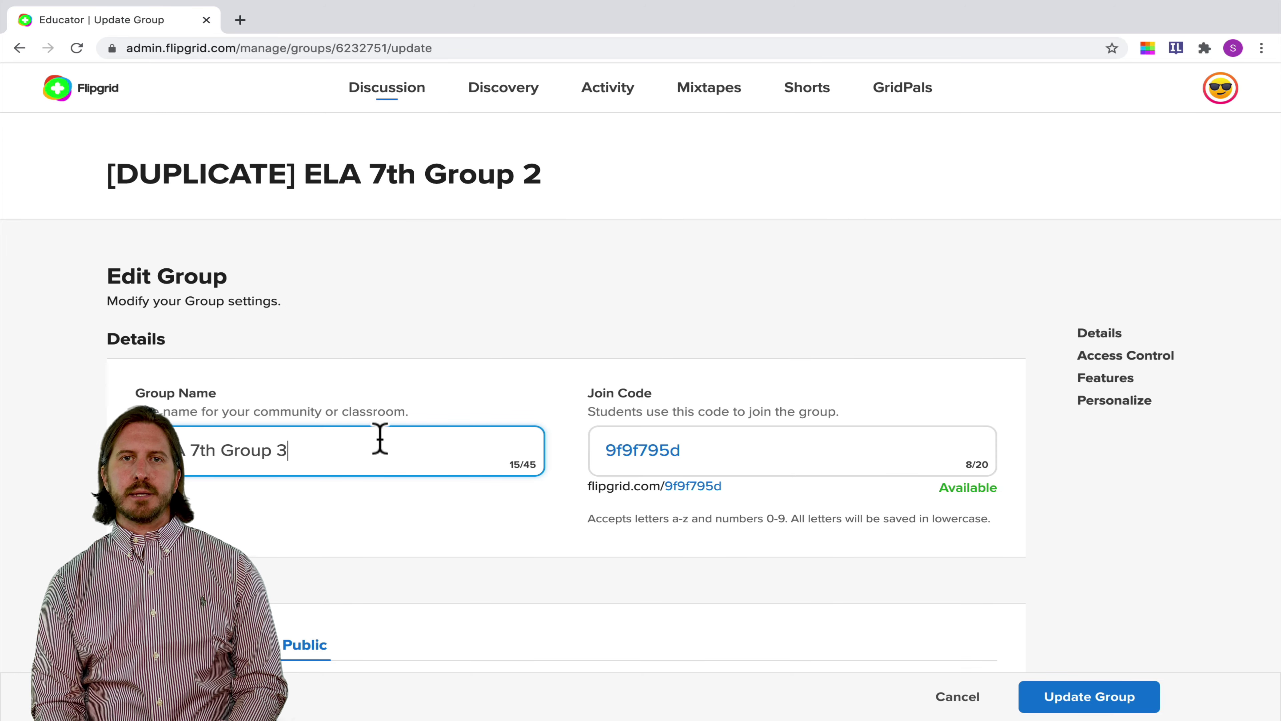
pyautogui.click(1087, 696)
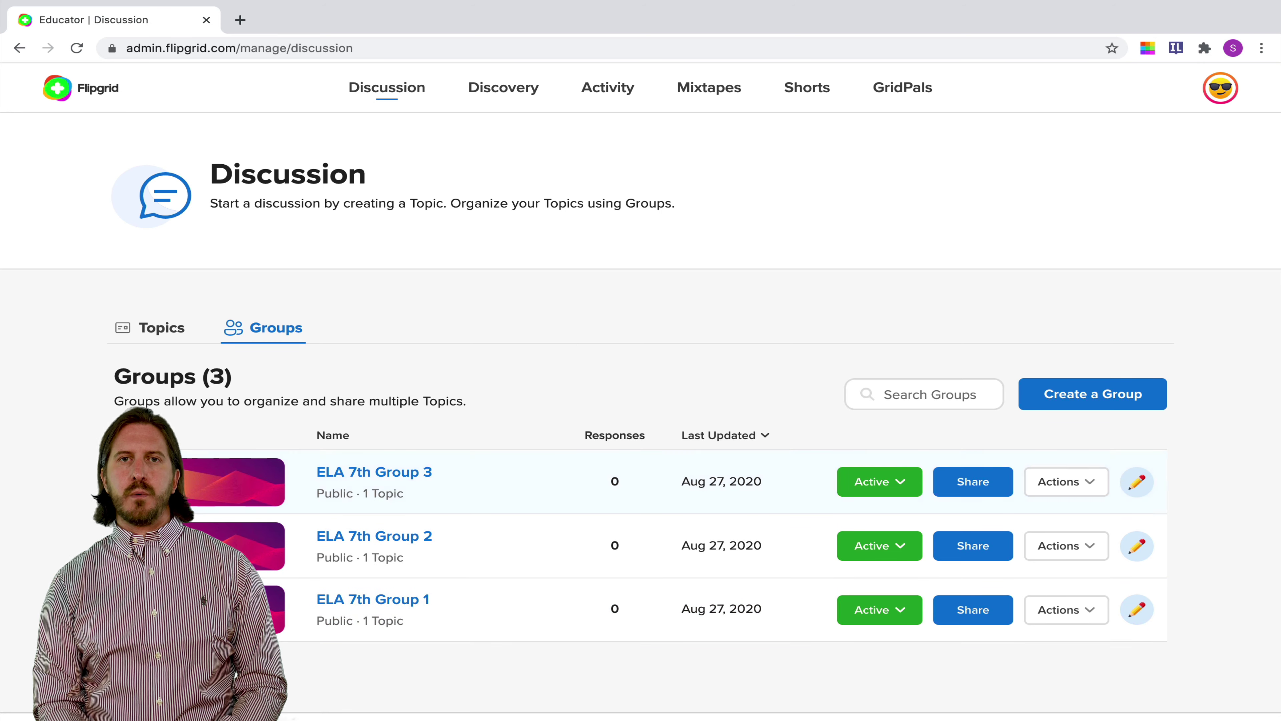
# - Check ELA 7th Group 3, then review the Topics list including the new Meet and Greet topic
pyautogui.click(373, 471)
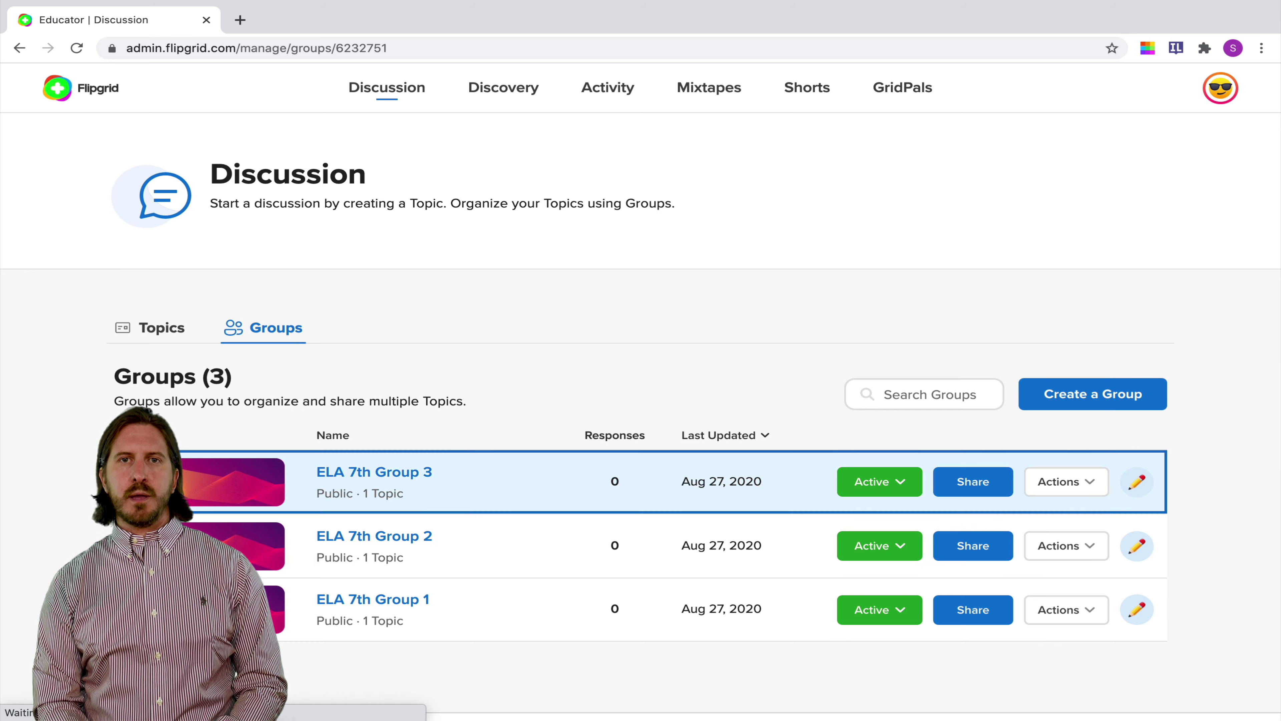
pyautogui.scroll(-2, 641, 379)
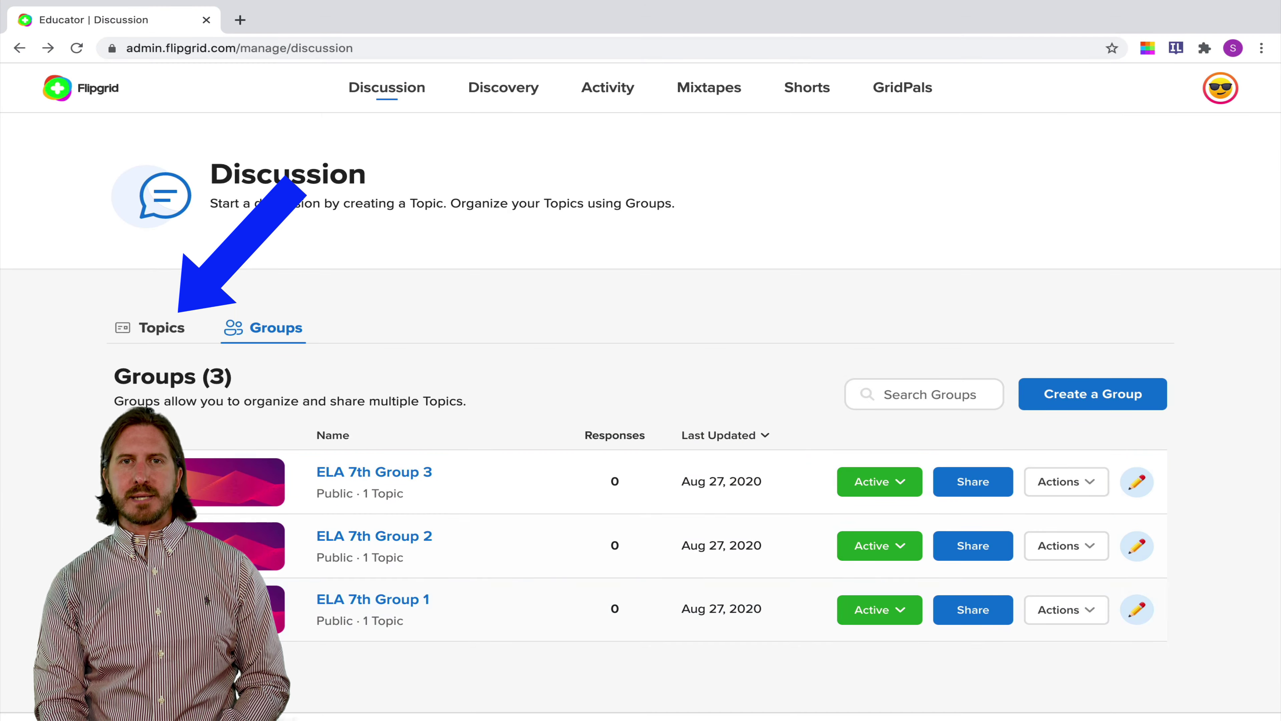
pyautogui.click(162, 327)
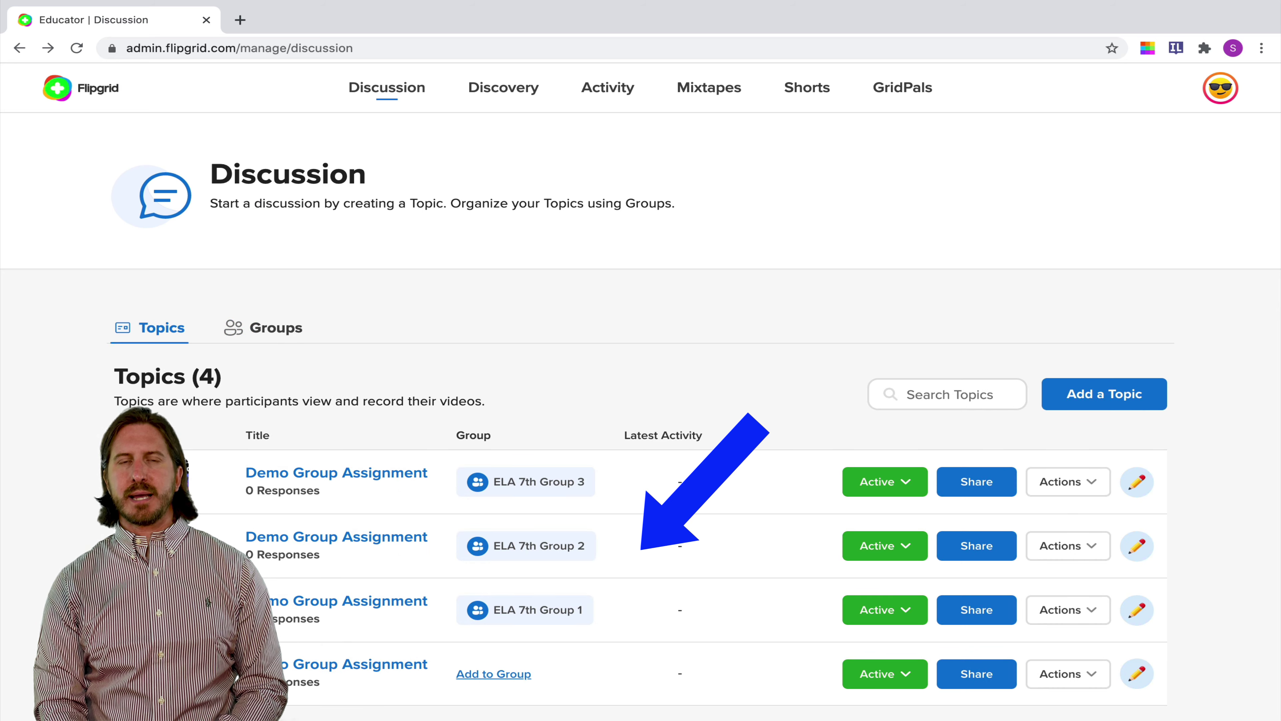
pyautogui.scroll(-1, 640, 404)
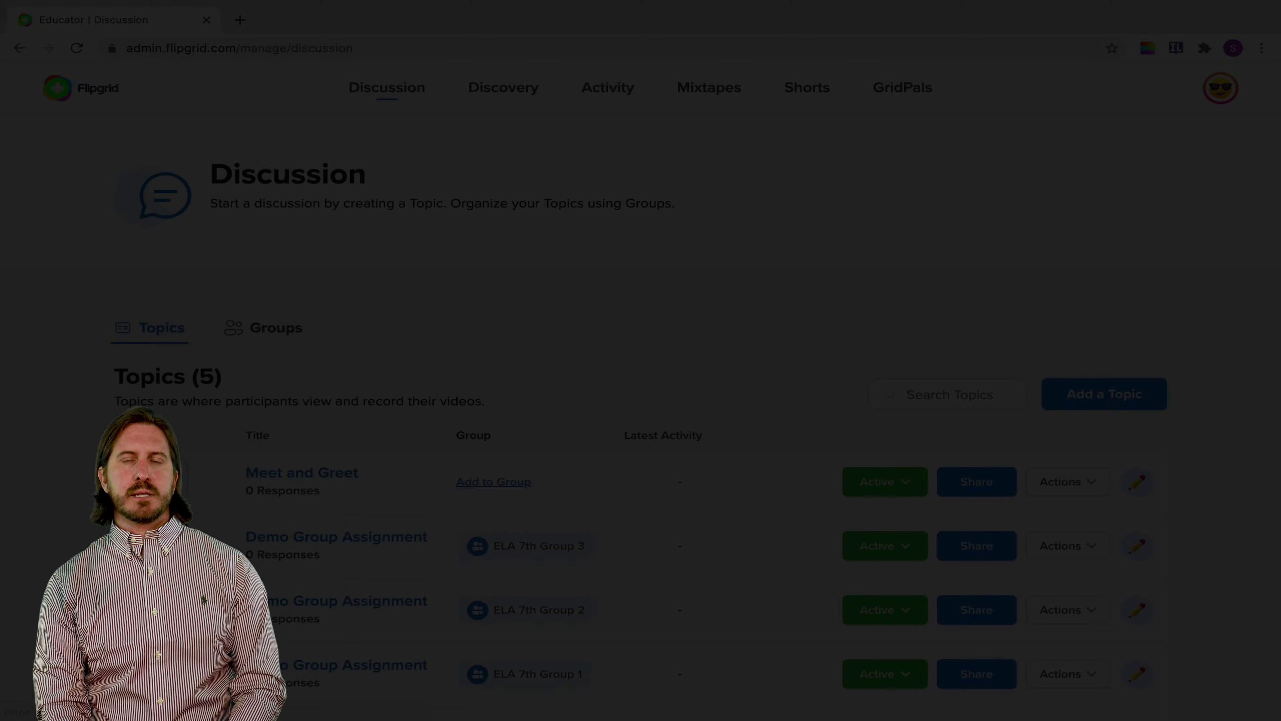
# - Add the Meet and Greet topic to ELA 7th Group 1
pyautogui.scroll(-2, 641, 404)
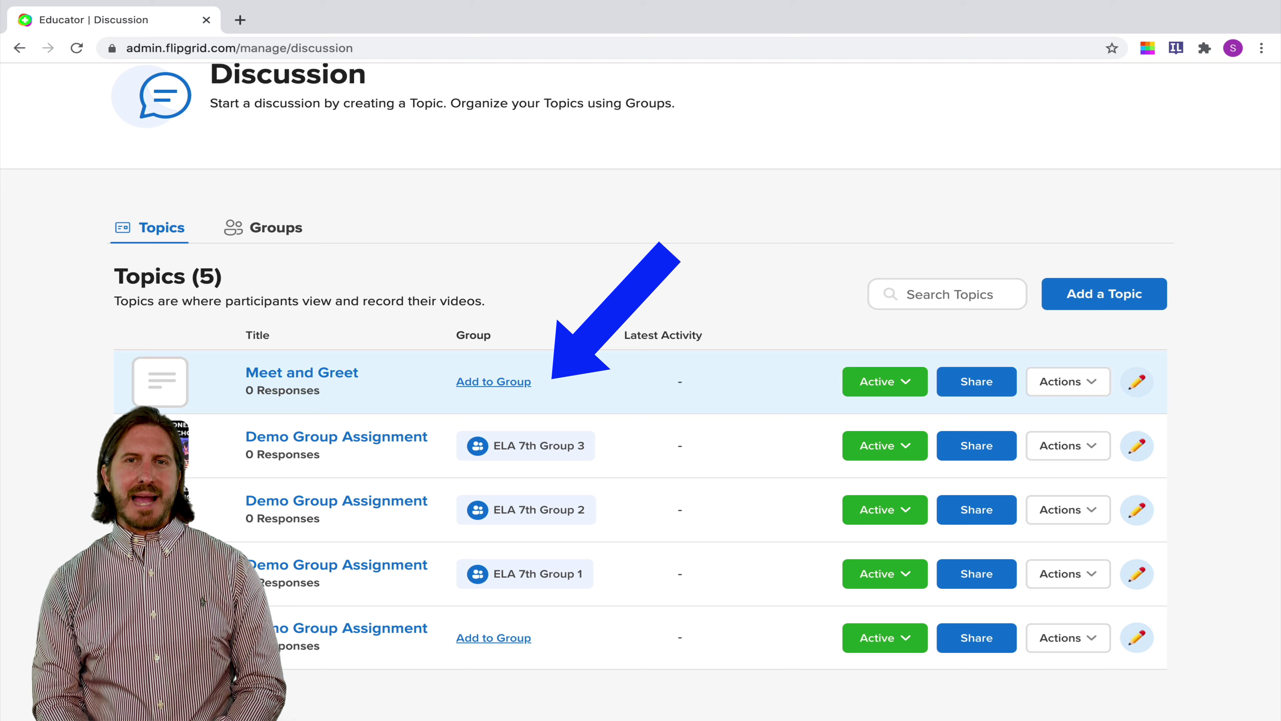
pyautogui.click(522, 382)
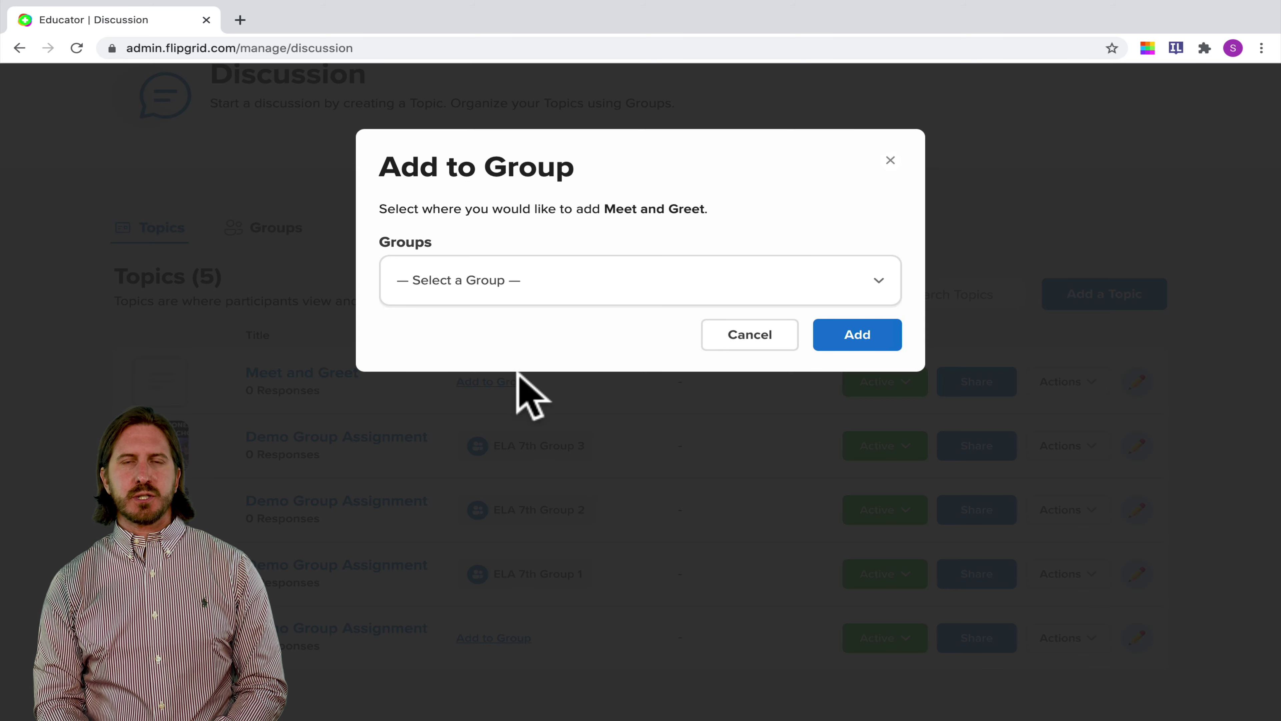
pyautogui.click(883, 288)
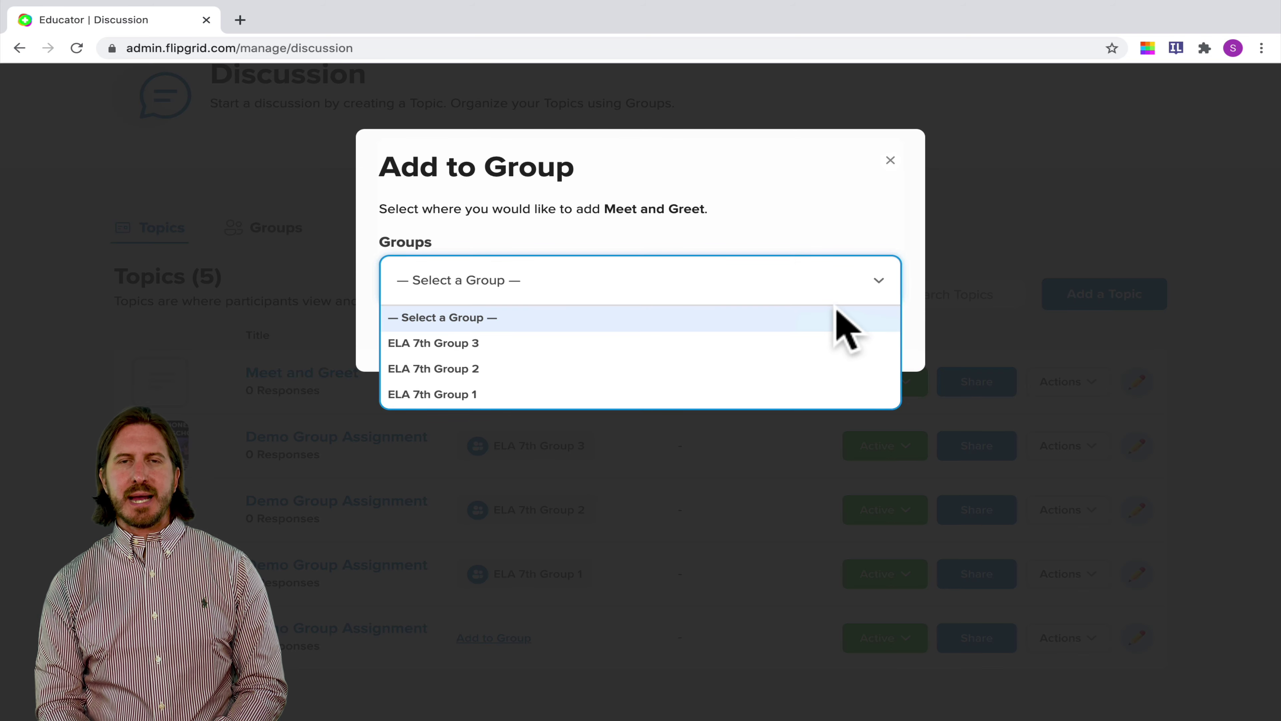
pyautogui.click(777, 394)
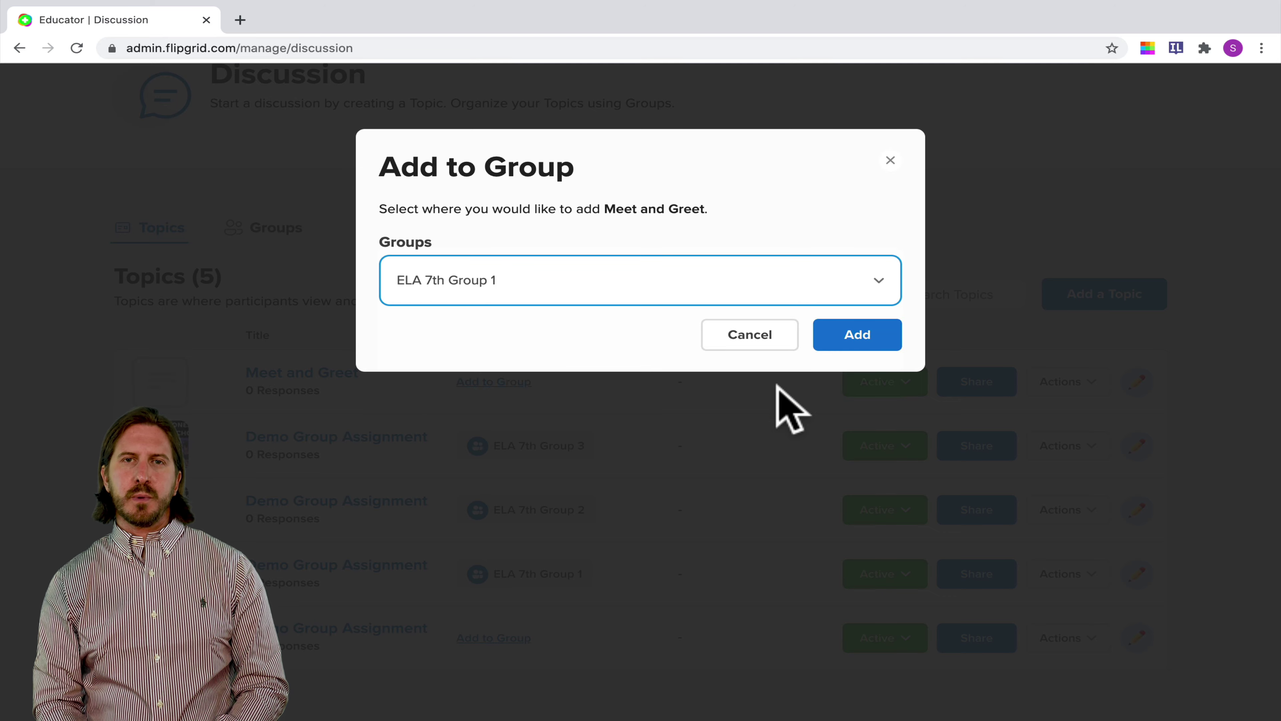
pyautogui.click(878, 338)
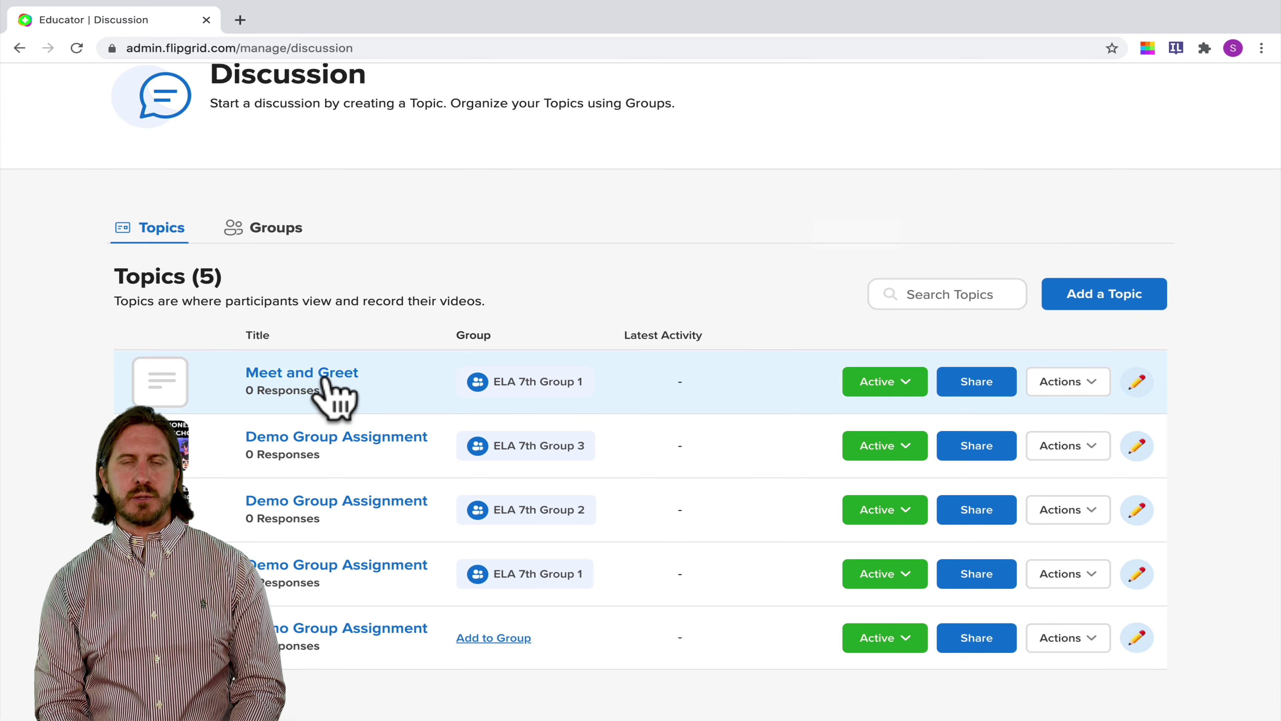
# - Duplicate Meet and Greet into ELA 7th Group 2 and ELA 7th Group 3
pyautogui.click(1080, 385)
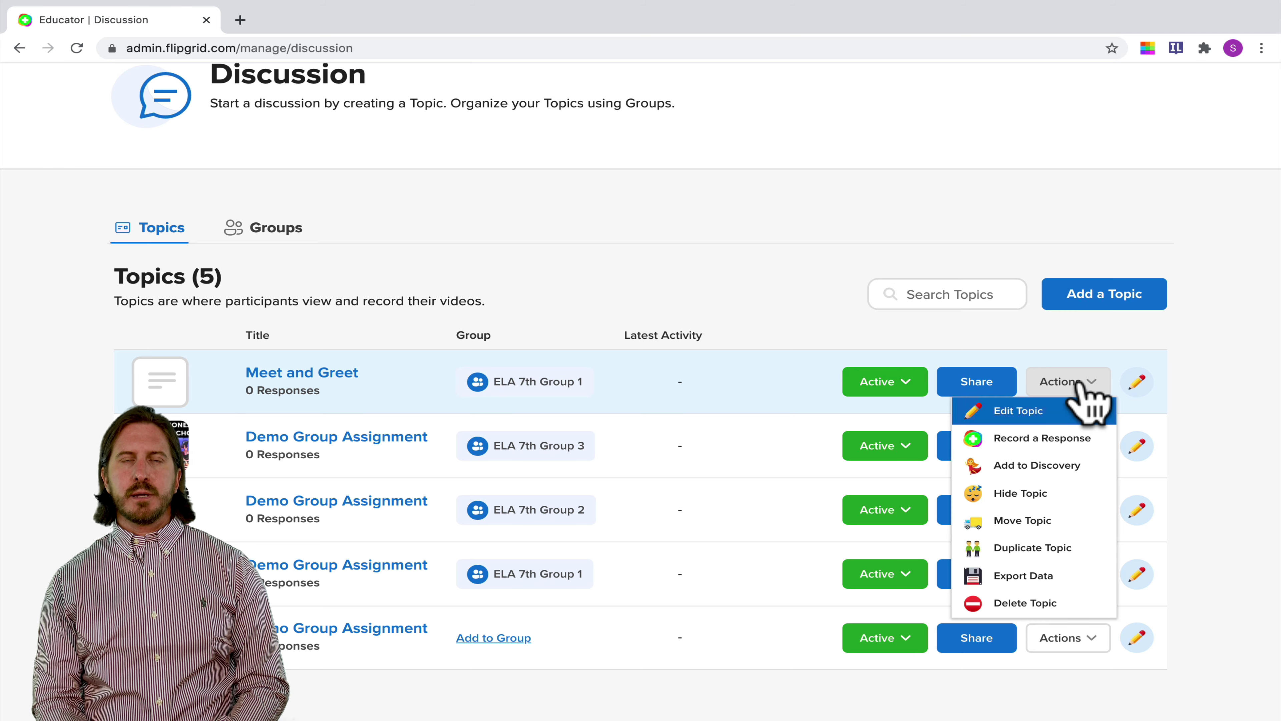
pyautogui.click(1026, 546)
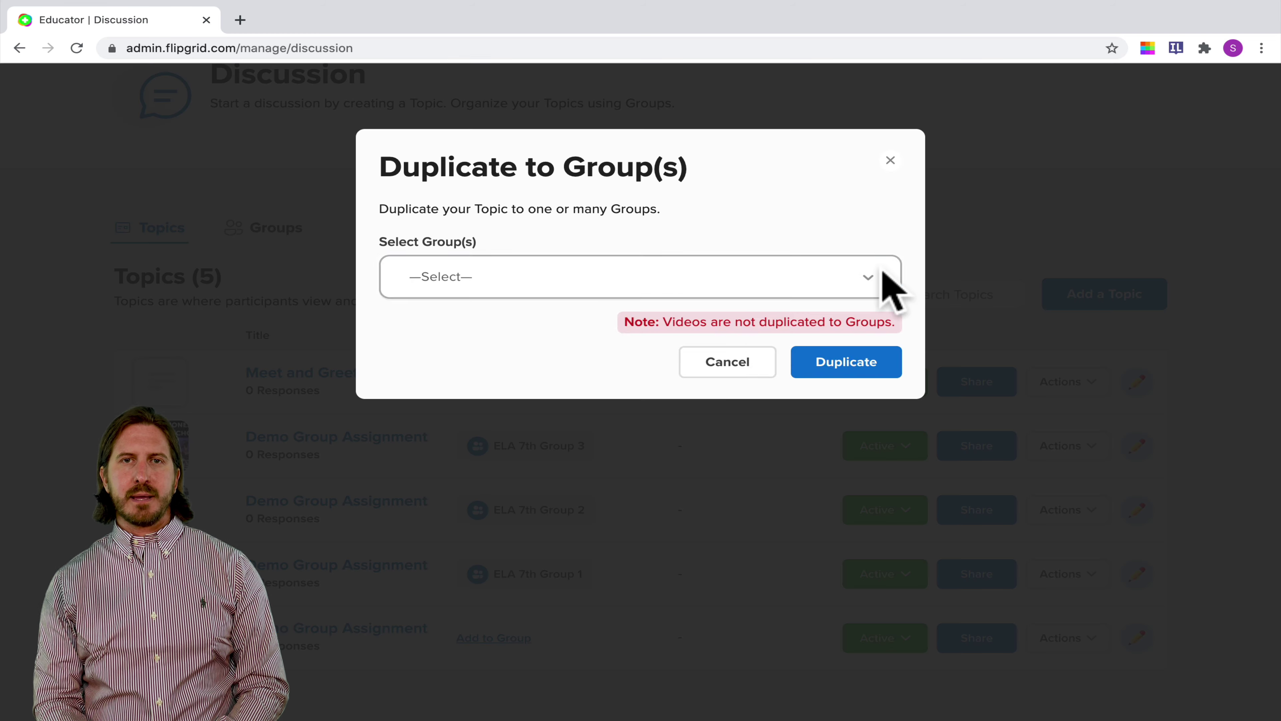
pyautogui.click(884, 281)
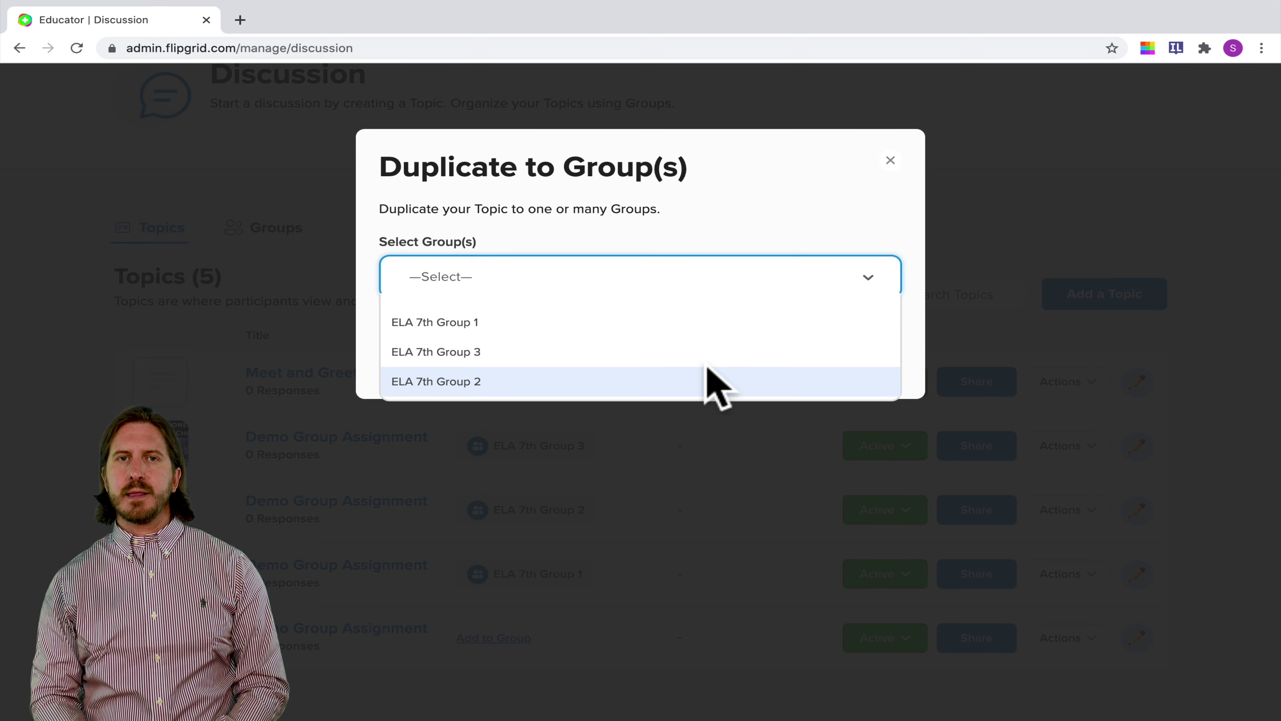
pyautogui.click(707, 374)
pyautogui.click(686, 352)
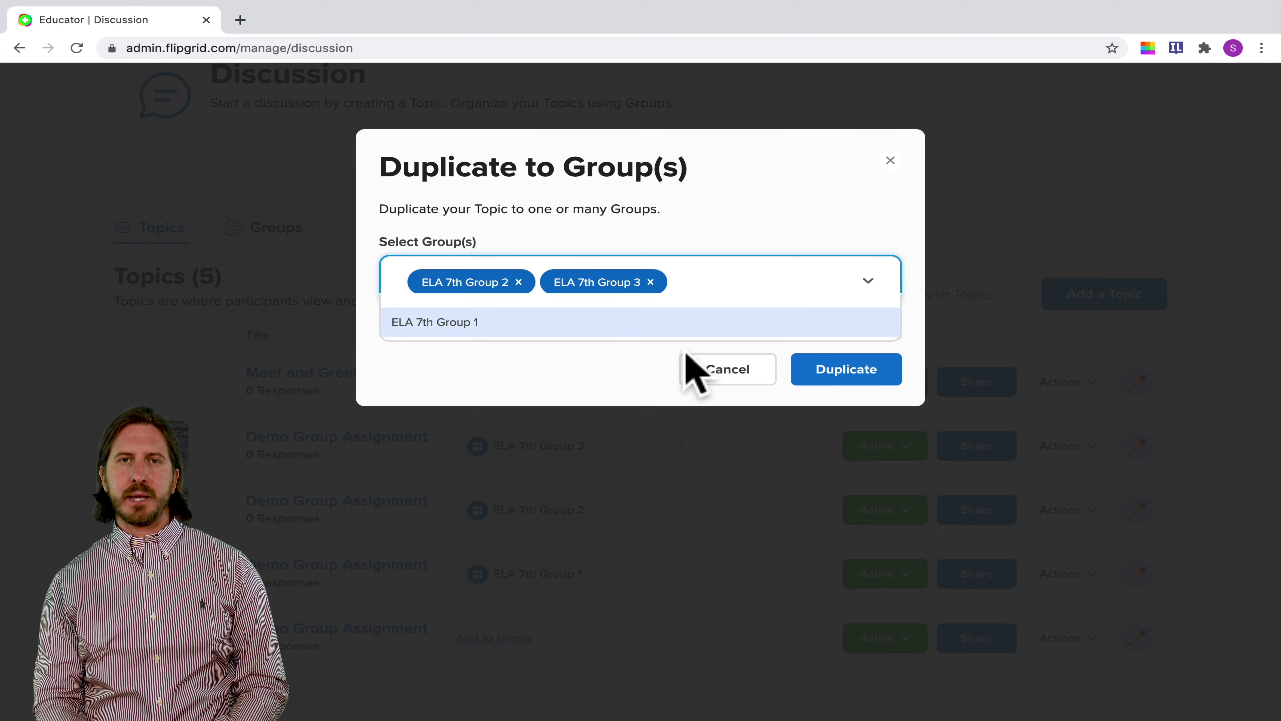
pyautogui.click(832, 381)
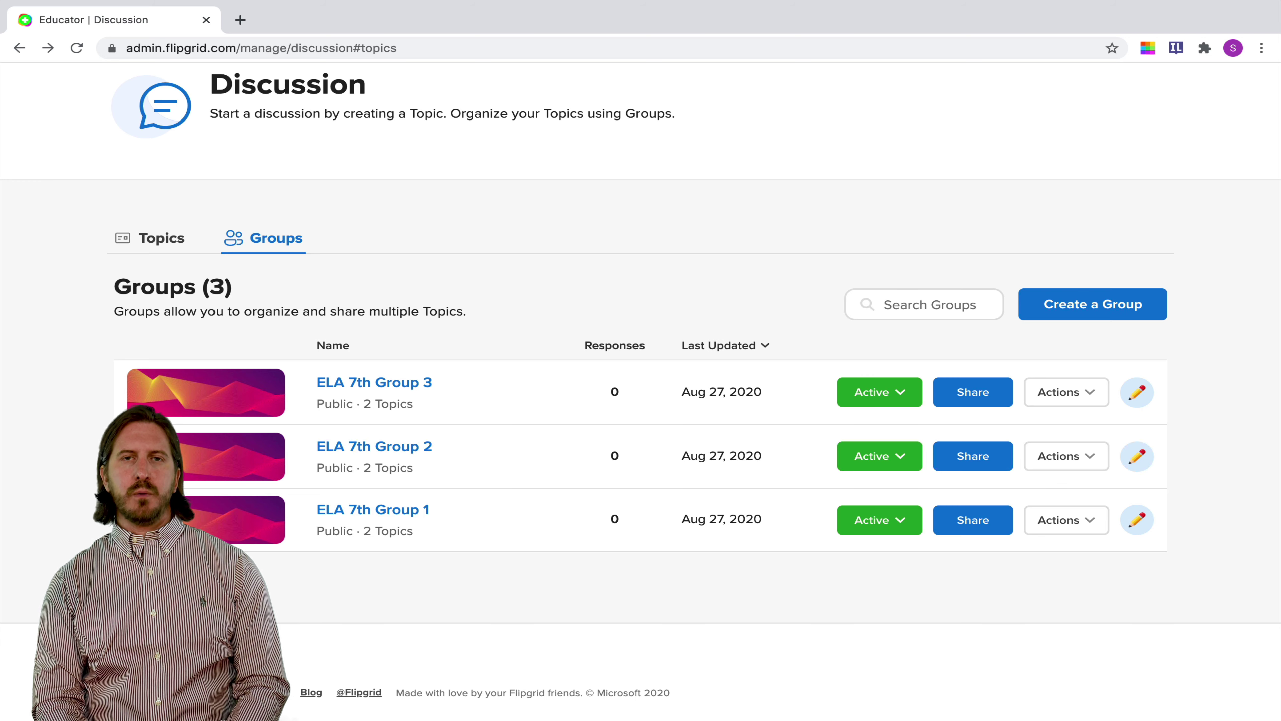
# - Copy ELA 7th Group 3's join link from its Share this Group dialog
pyautogui.click(374, 382)
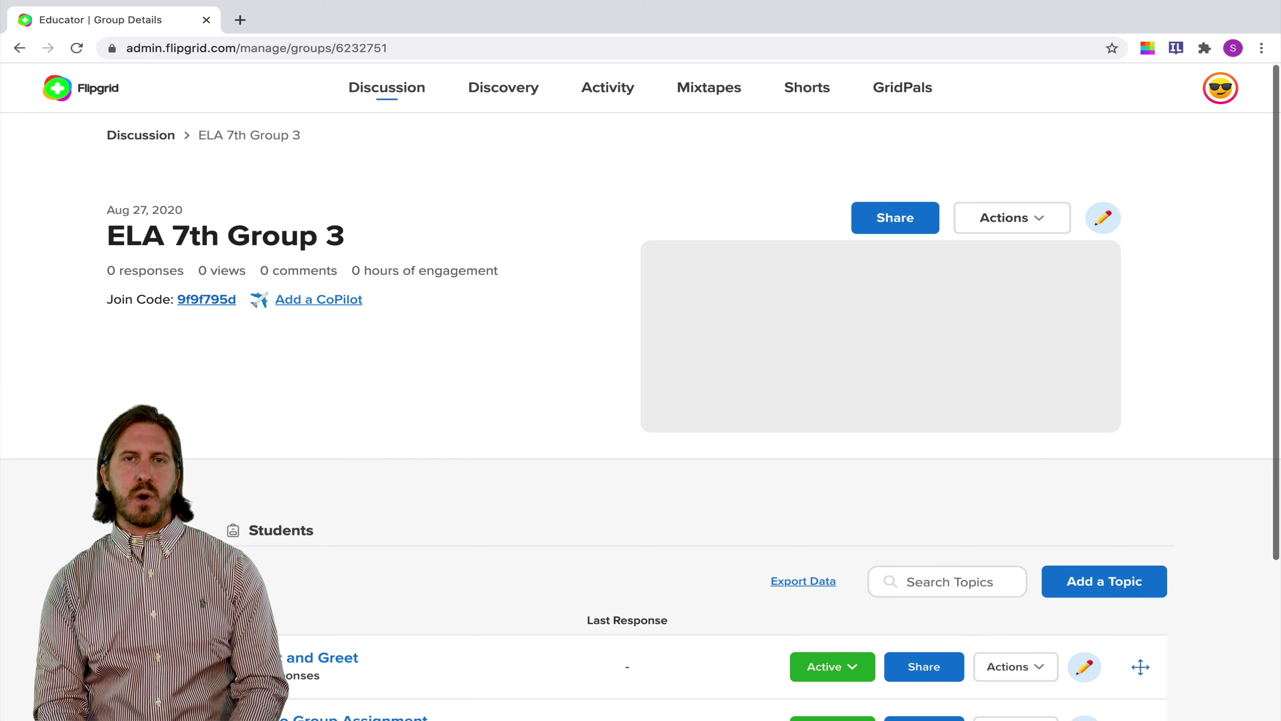
pyautogui.scroll(-3, 641, 353)
pyautogui.scroll(2, 641, 354)
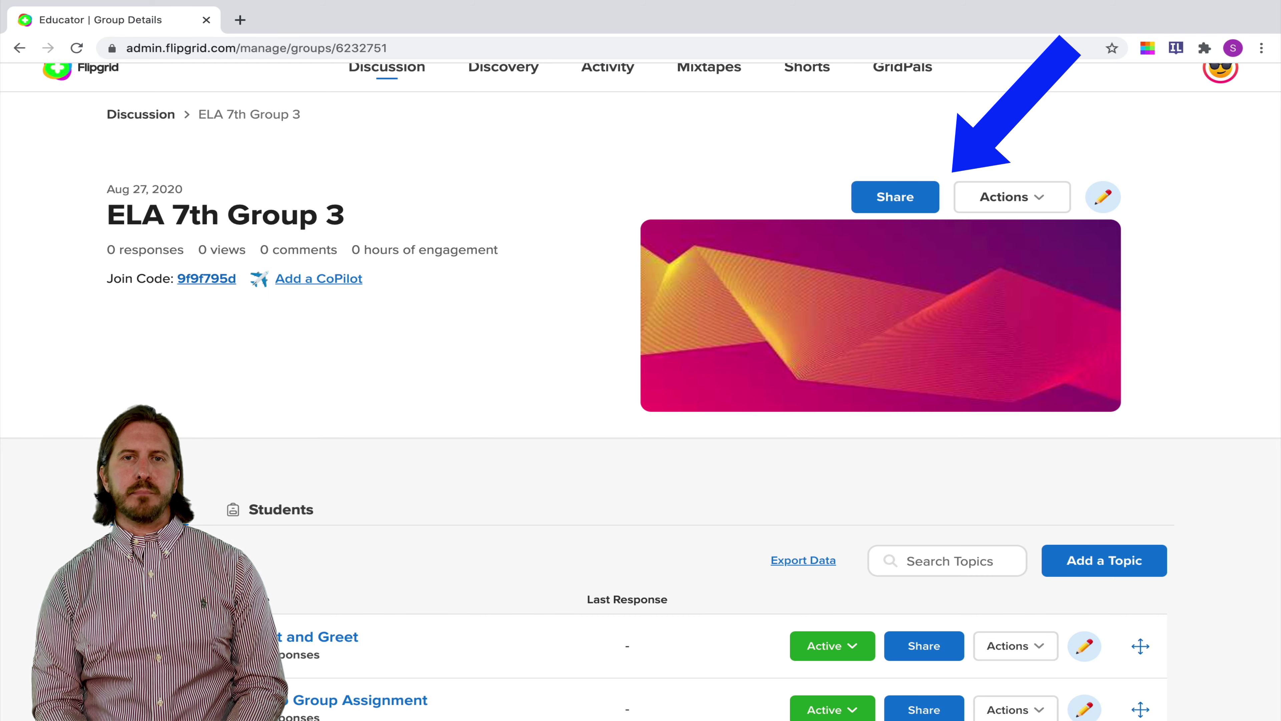
pyautogui.click(897, 197)
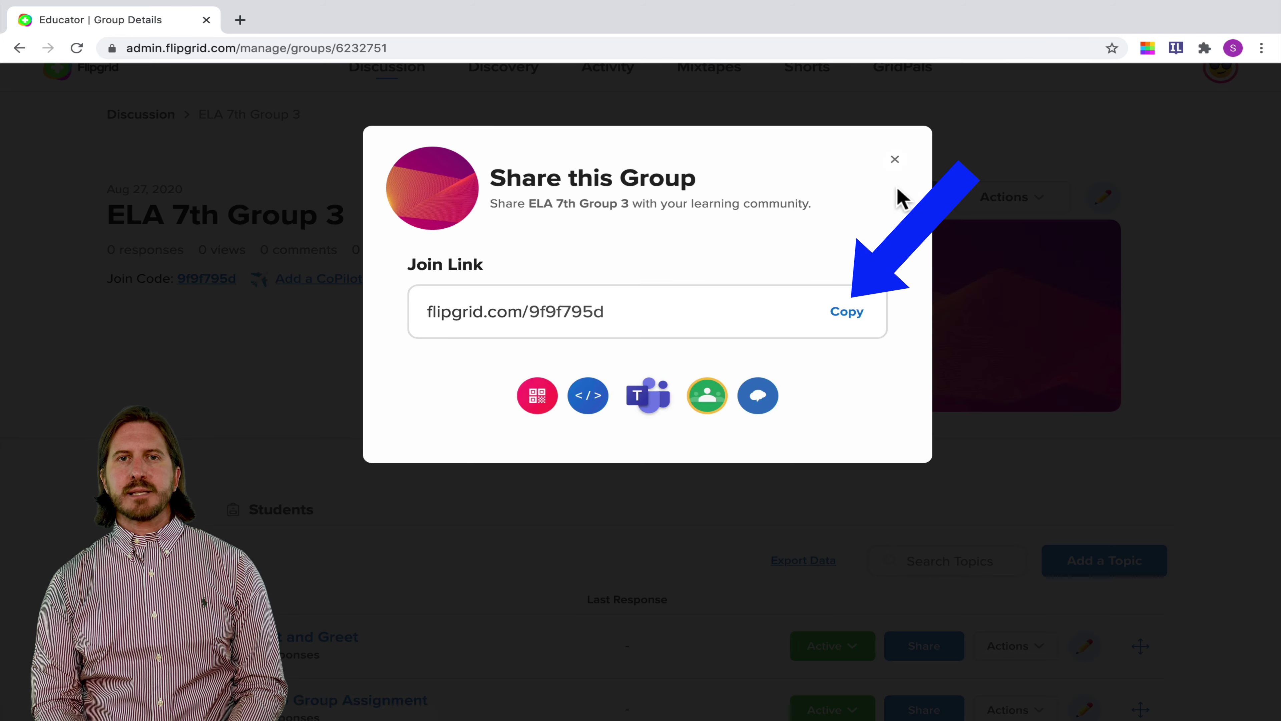
pyautogui.click(852, 315)
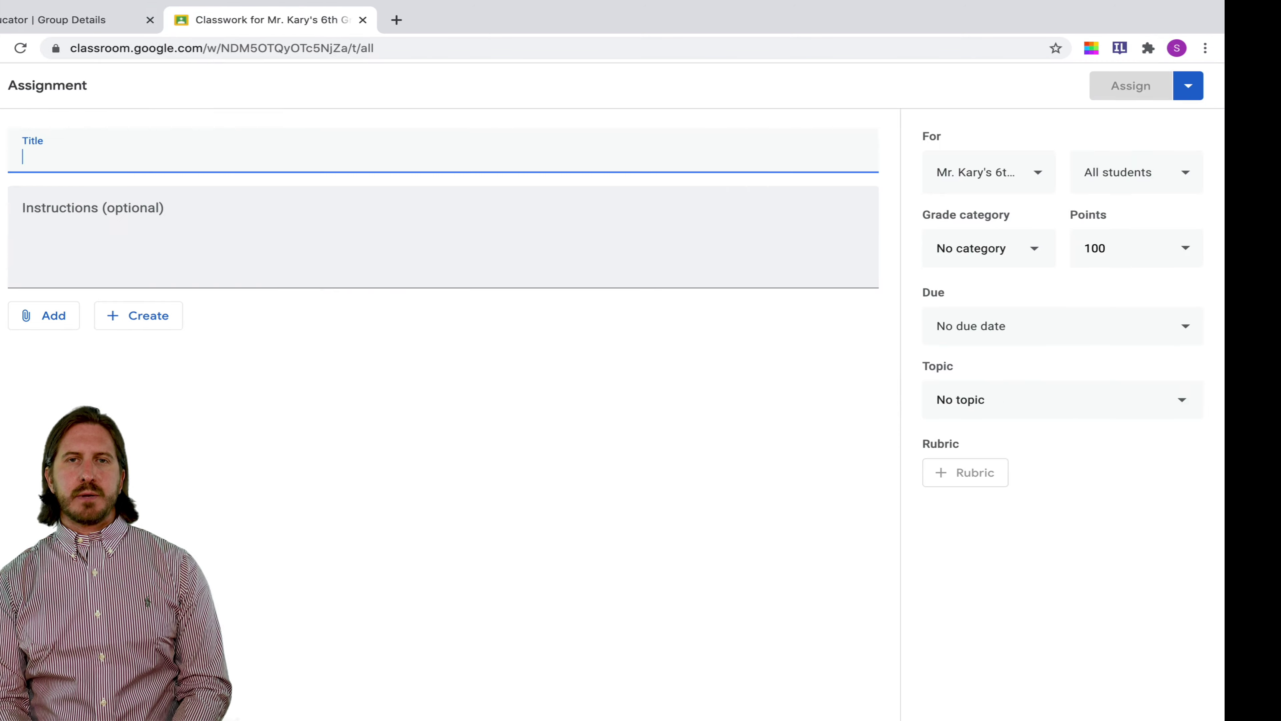
# - Title the assignment 'Flipgrid group work' and attach the pasted Flipgrid join link
pyautogui.write('Flipgri')
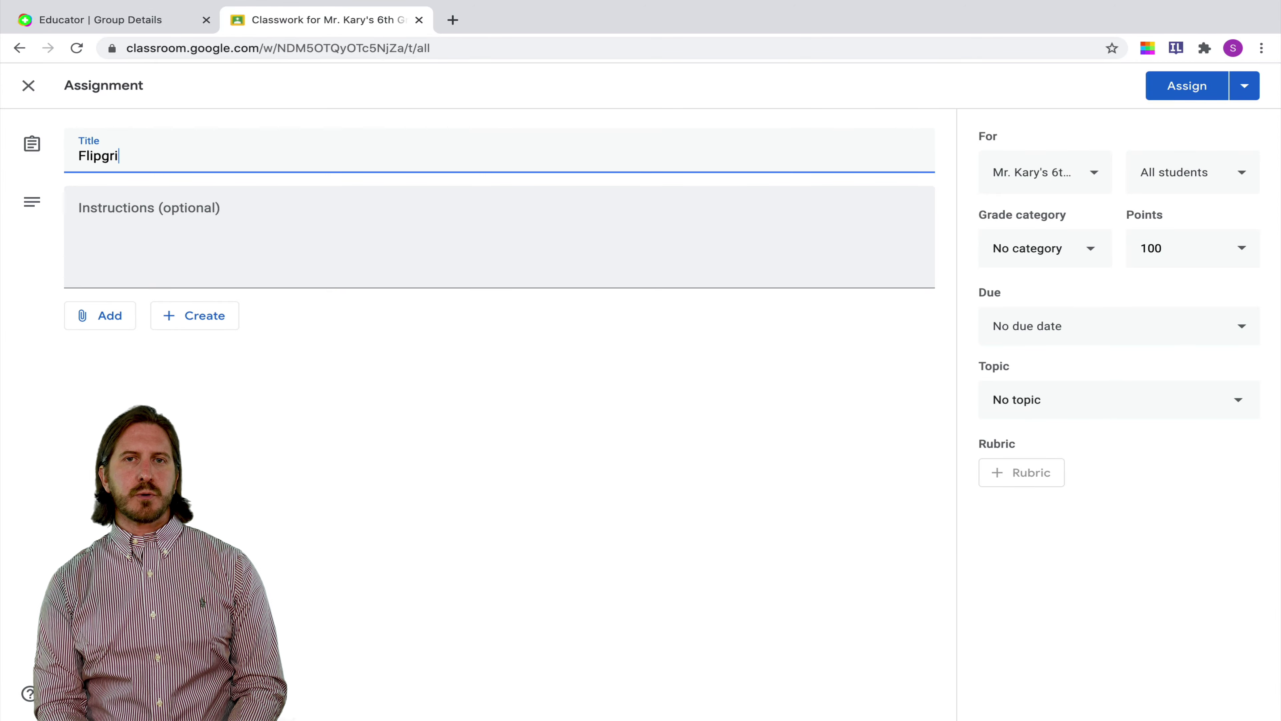
pyautogui.write('d group work')
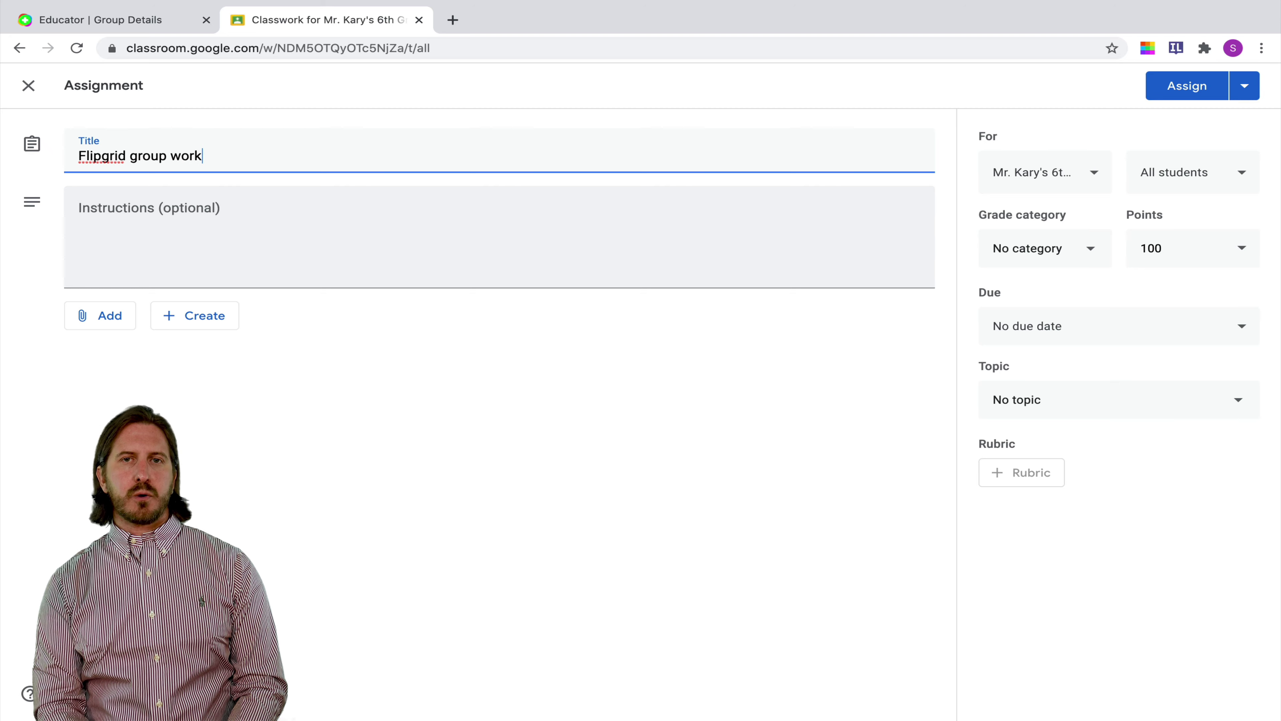
pyautogui.click(100, 316)
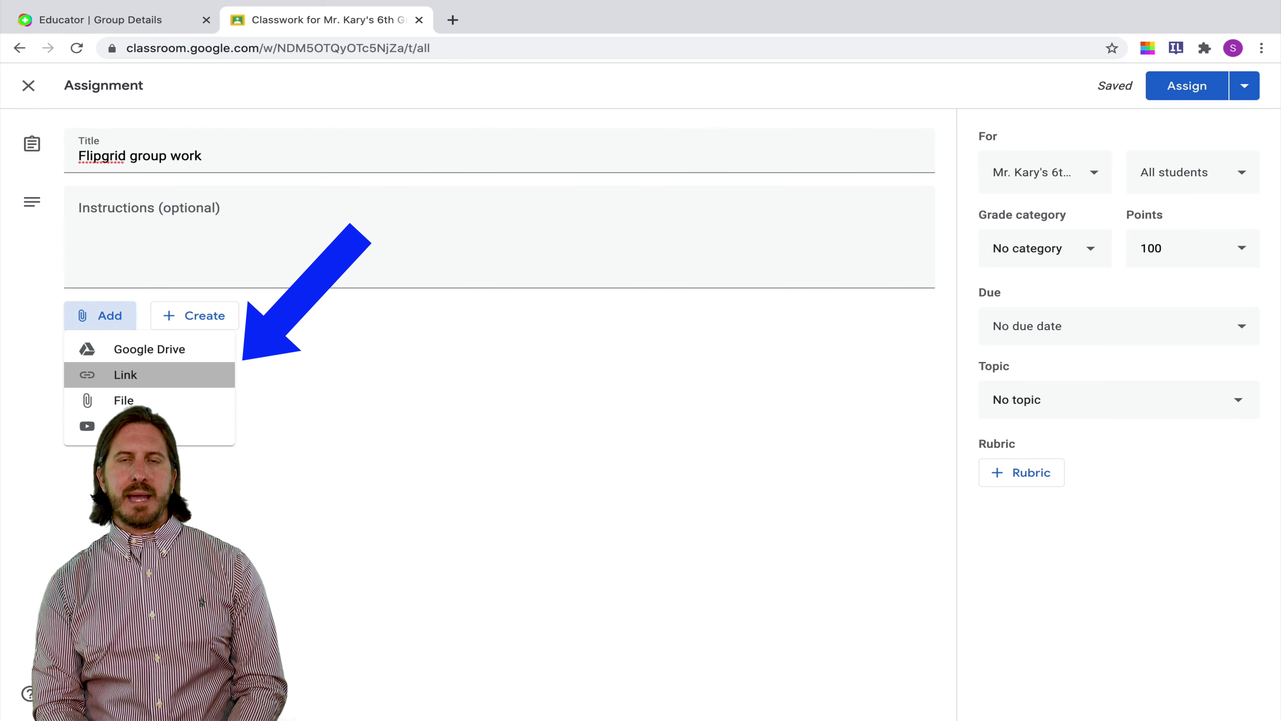
pyautogui.click(125, 375)
pyautogui.hotkey('ctrl', 'v')
pyautogui.click(713, 446)
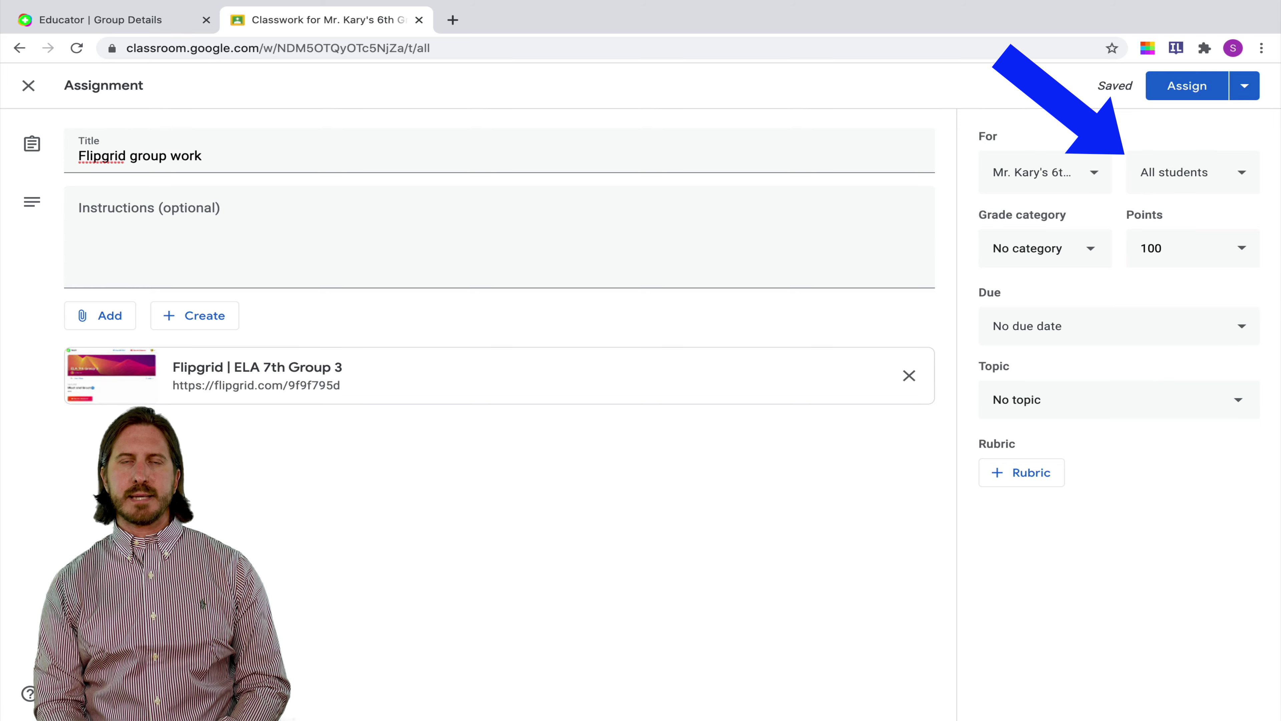
# - Assign it to a single student, then open Meet & Greet's Flipgrid link as a student
pyautogui.click(1193, 173)
pyautogui.click(1064, 223)
pyautogui.click(1063, 402)
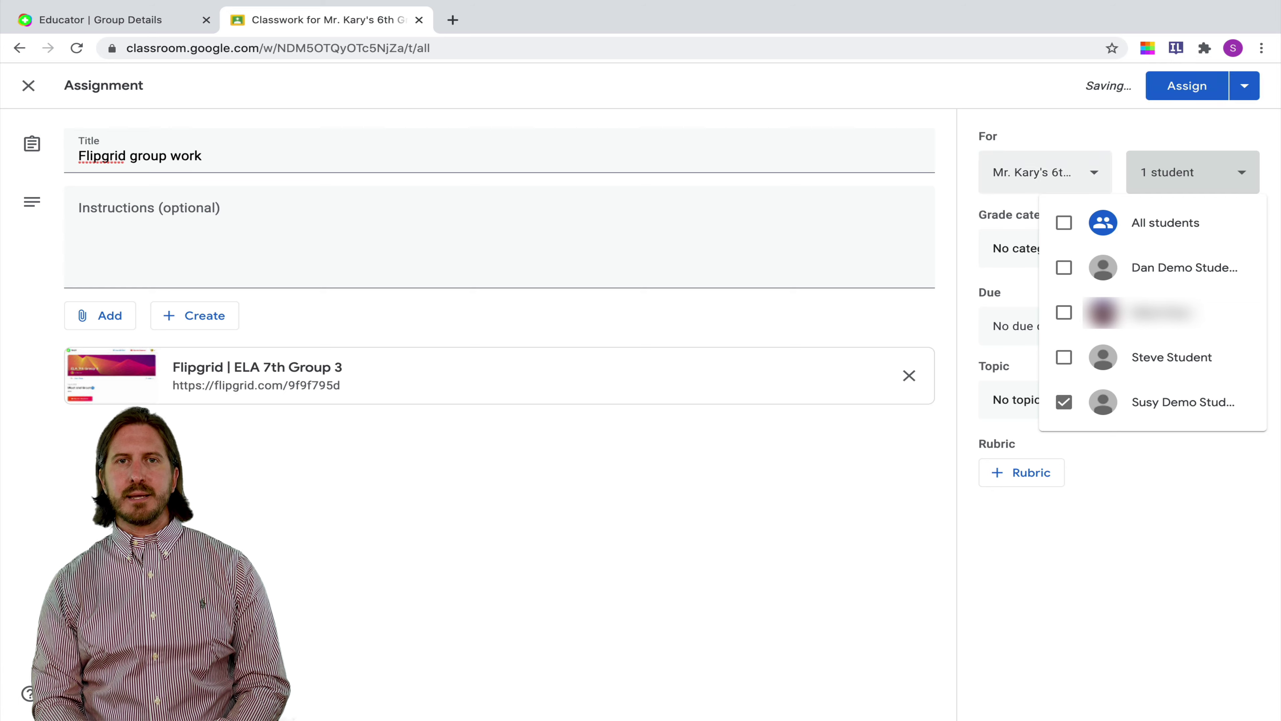
pyautogui.press('Escape')
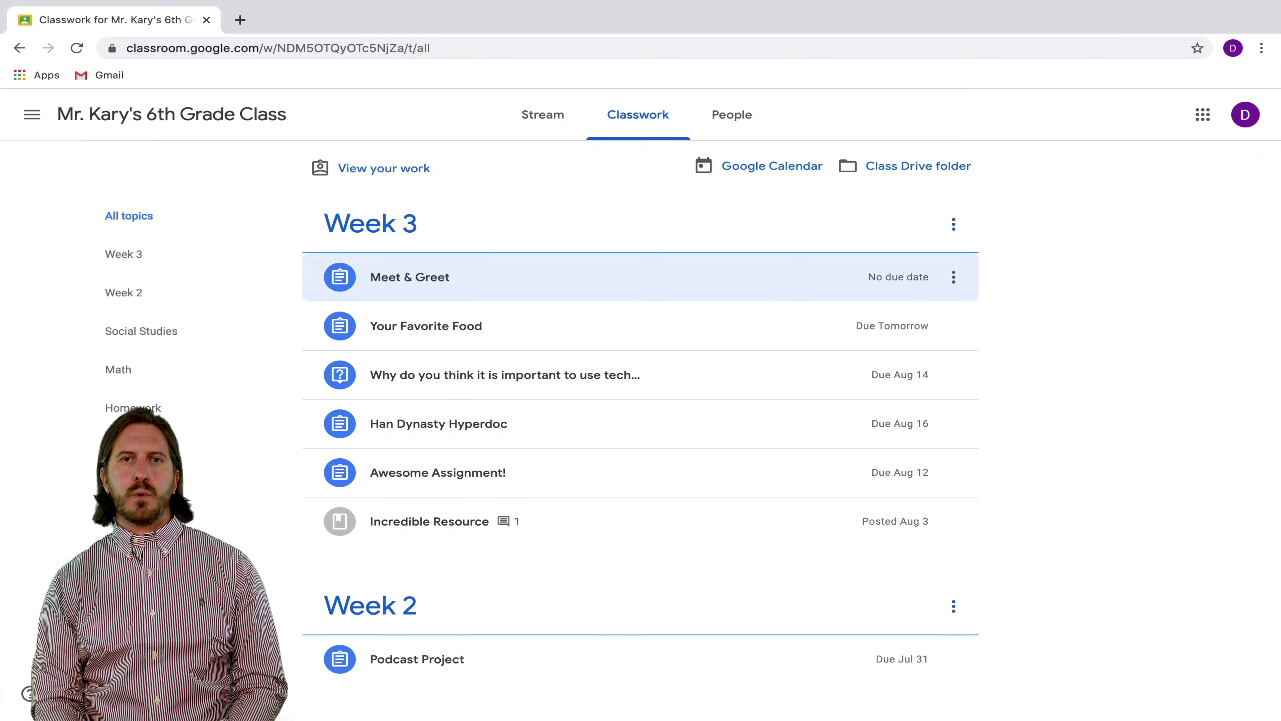
pyautogui.click(588, 265)
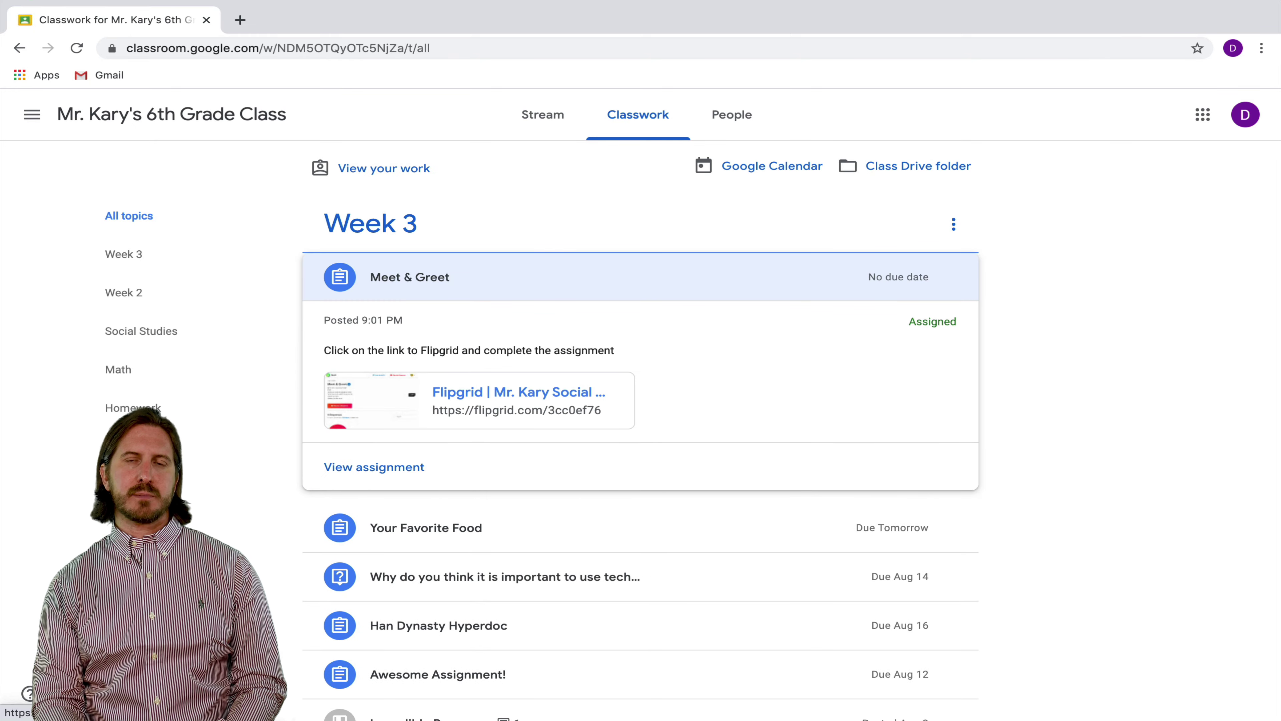
pyautogui.click(570, 386)
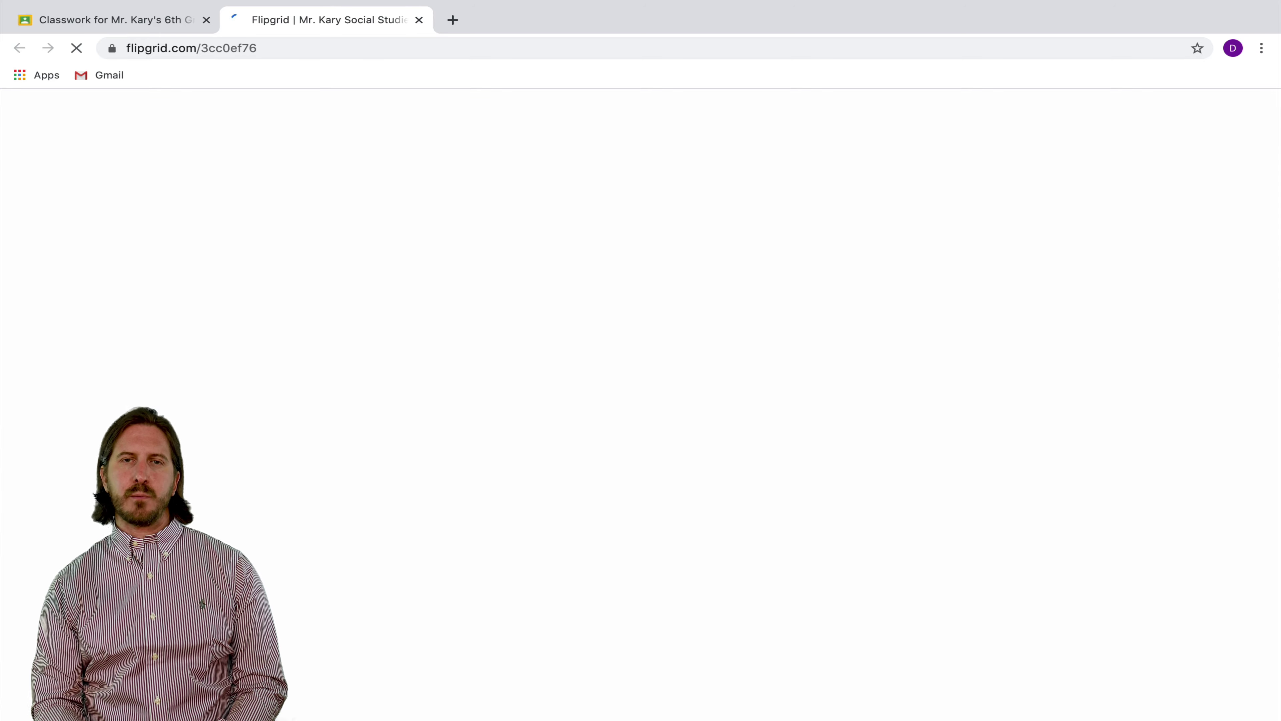